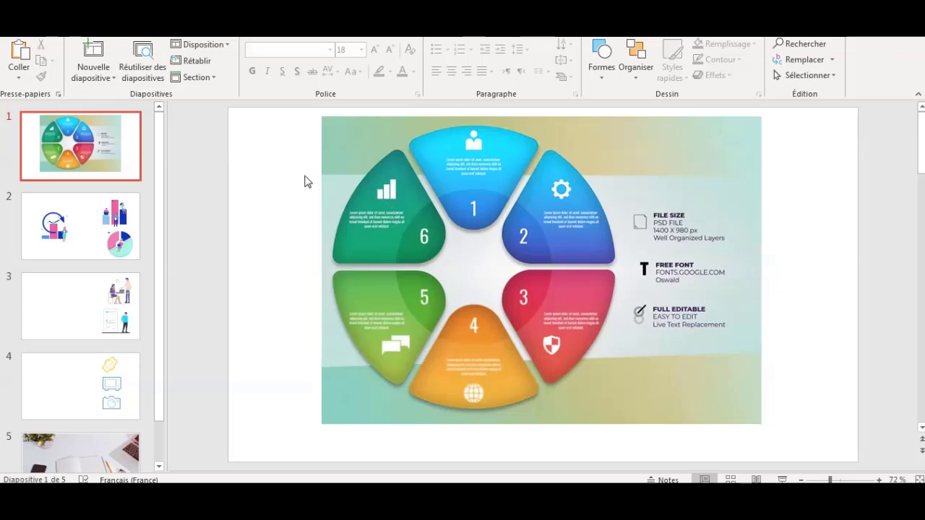
# Nudge the six-part circular infographic on slide 1 down-left, then slightly left and up
pyautogui.moveTo(464, 209); pyautogui.dragTo(456, 228)
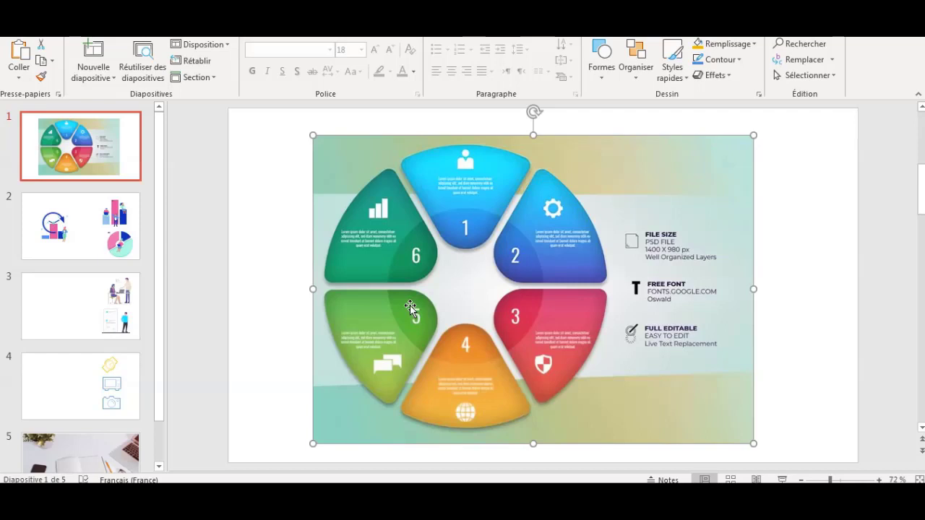
pyautogui.click(268, 318)
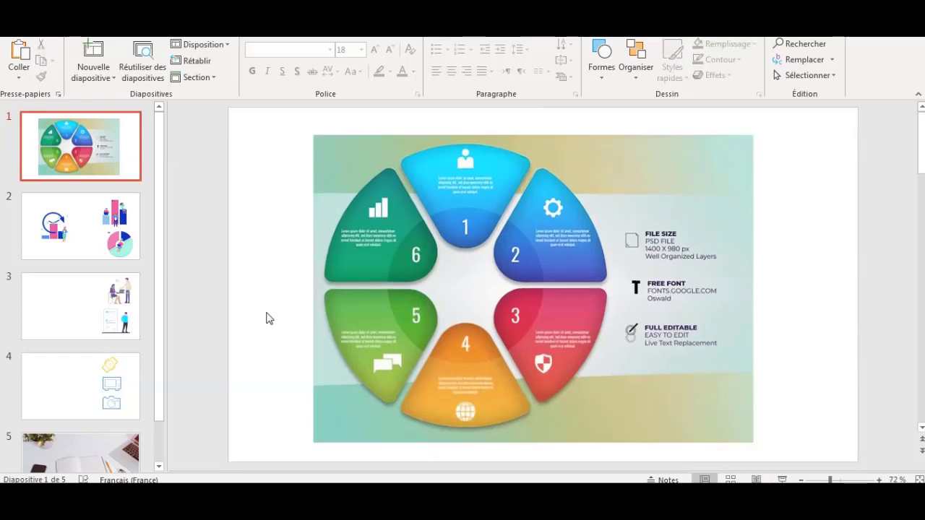
pyautogui.click(401, 278)
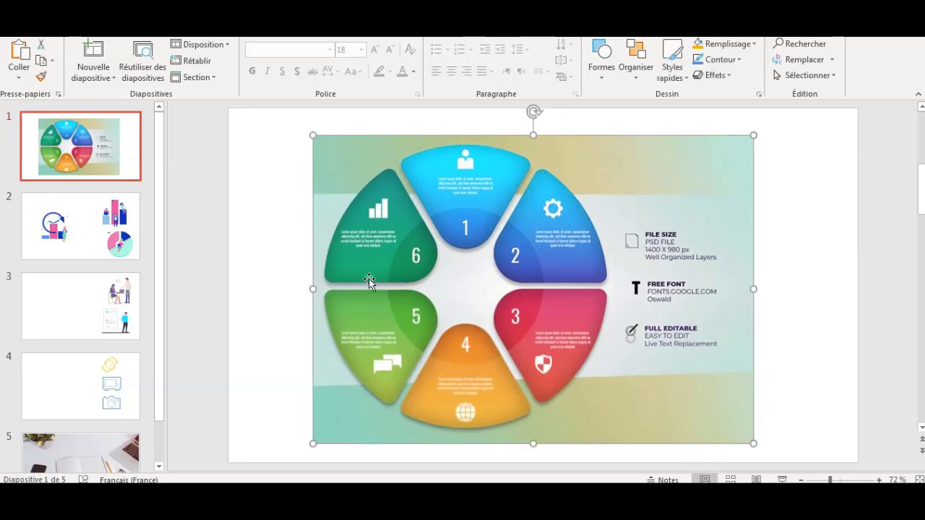
pyautogui.moveTo(364, 277); pyautogui.dragTo(352, 271)
pyautogui.click(250, 309)
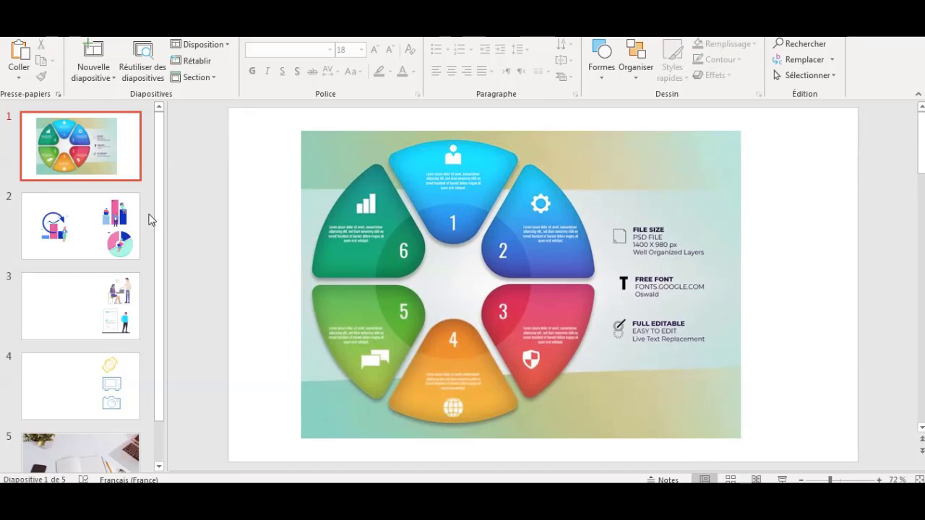
# On slide 2, move the clock illustration top-left and lower its pink and dark blue bars
pyautogui.click(96, 239)
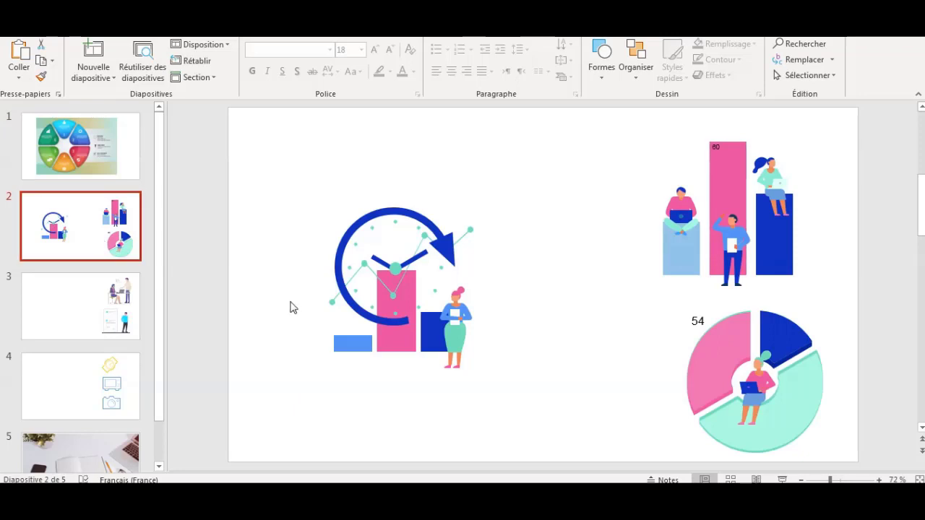
pyautogui.click(396, 303)
pyautogui.moveTo(396, 304); pyautogui.dragTo(329, 240)
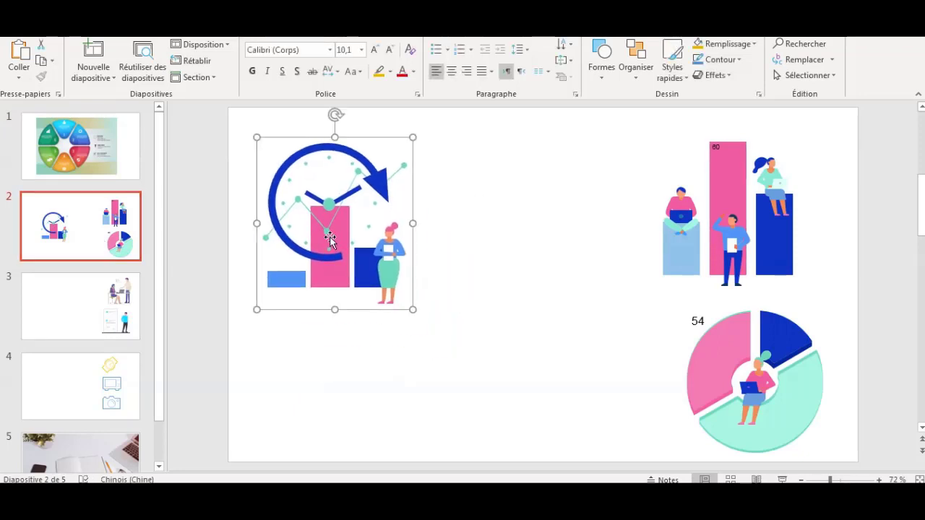
pyautogui.click(504, 272)
pyautogui.click(339, 272)
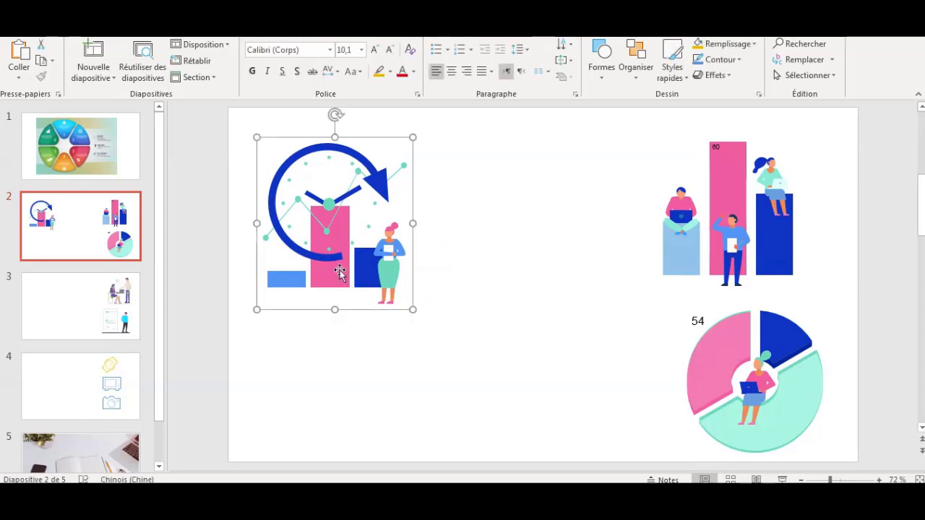
pyautogui.click(339, 272)
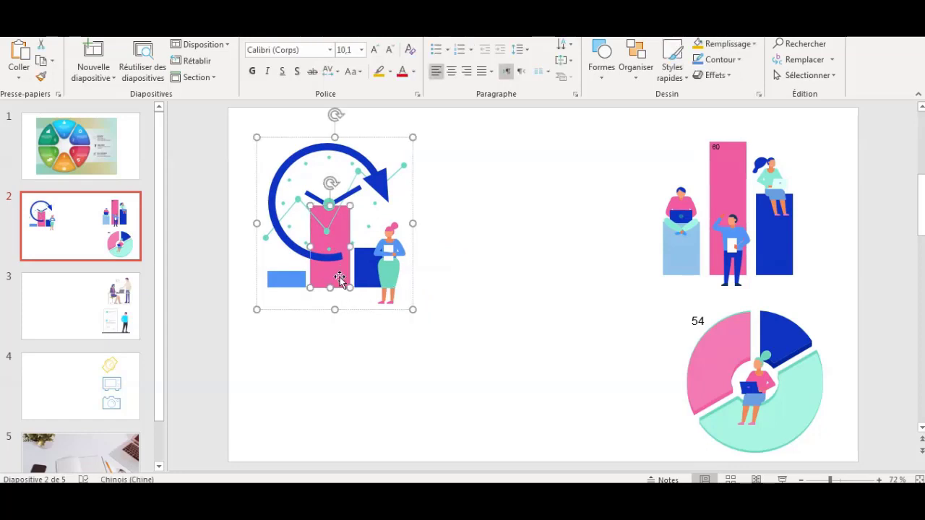
pyautogui.moveTo(339, 278); pyautogui.dragTo(339, 283)
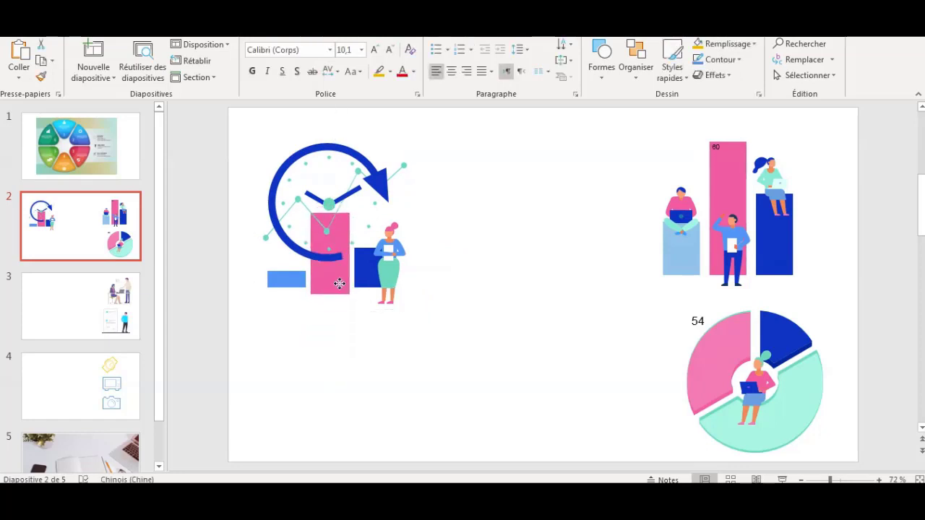
pyautogui.click(364, 278)
pyautogui.moveTo(363, 282)
pyautogui.mouseDown()
pyautogui.moveTo(362, 358)
pyautogui.moveTo(360, 296)
pyautogui.mouseUp()
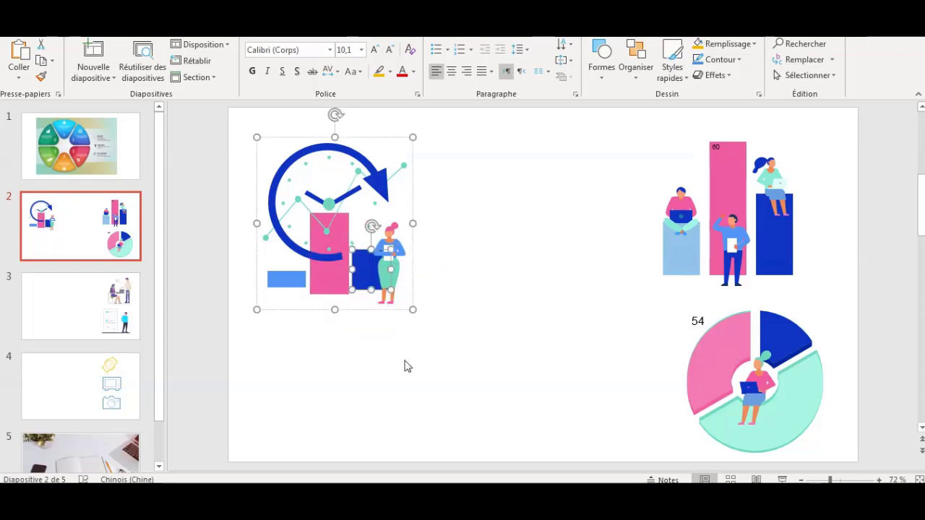
# Move the people bar-chart illustration left and up, nudge its blue bar, and delete the 60 label
pyautogui.click(698, 245)
pyautogui.moveTo(698, 246); pyautogui.dragTo(611, 234)
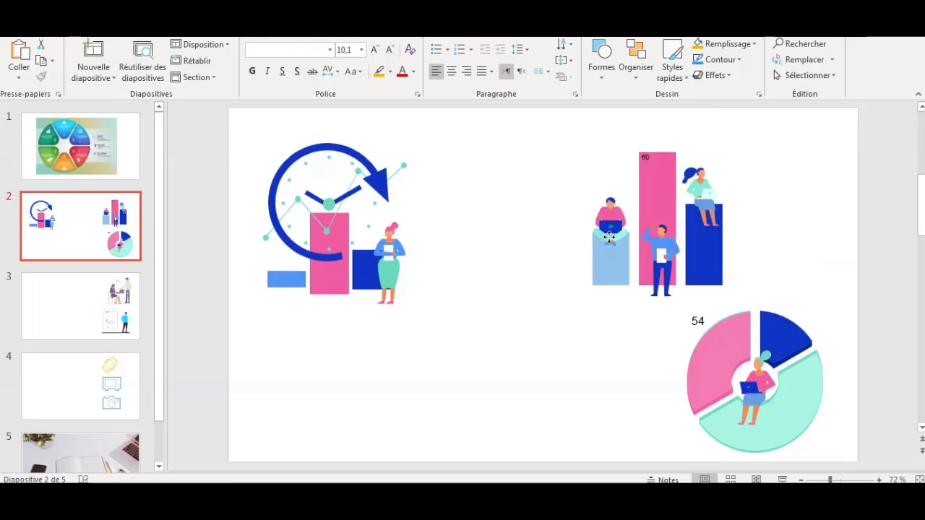
pyautogui.click(680, 233)
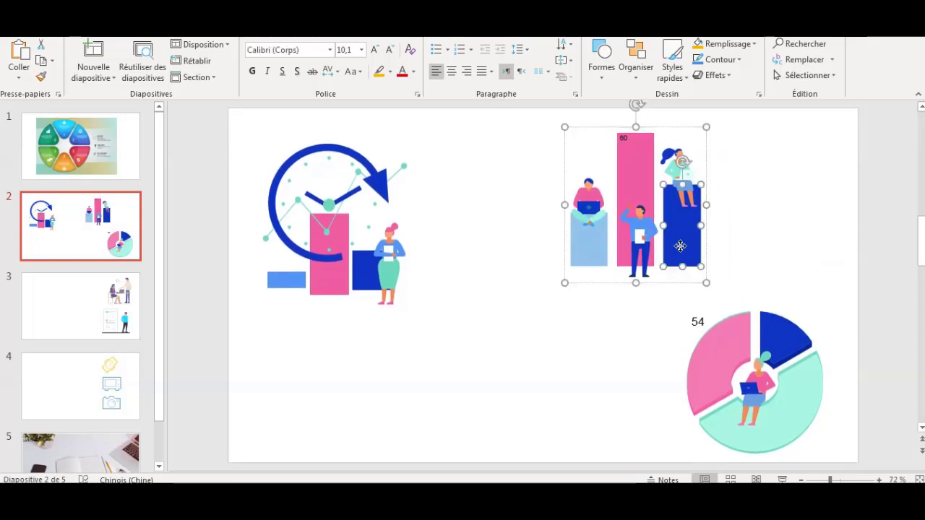
pyautogui.moveTo(680, 246); pyautogui.dragTo(677, 243)
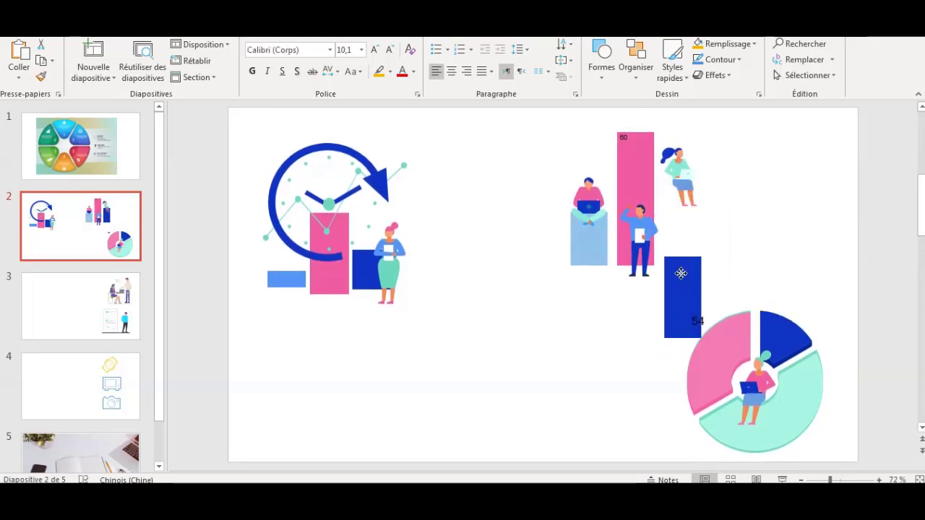
pyautogui.click(636, 176)
pyautogui.click(624, 138)
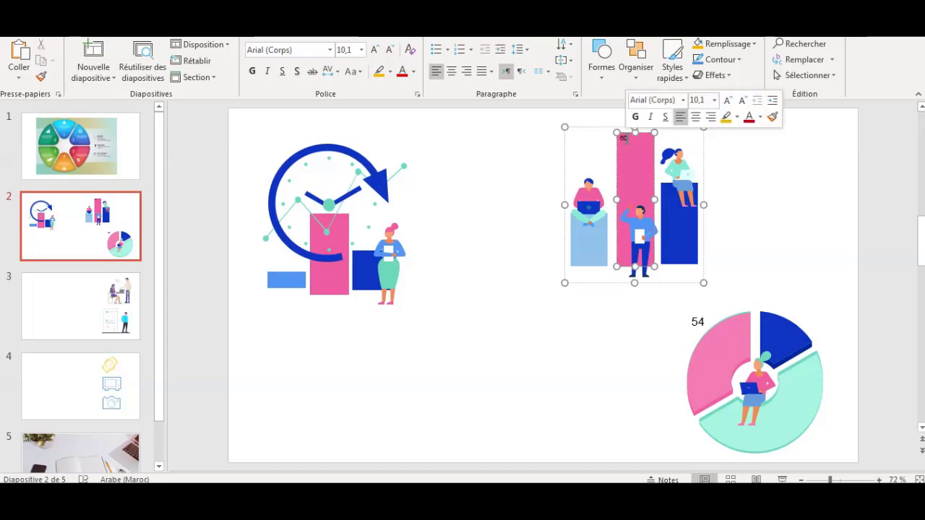
pyautogui.press('Delete')
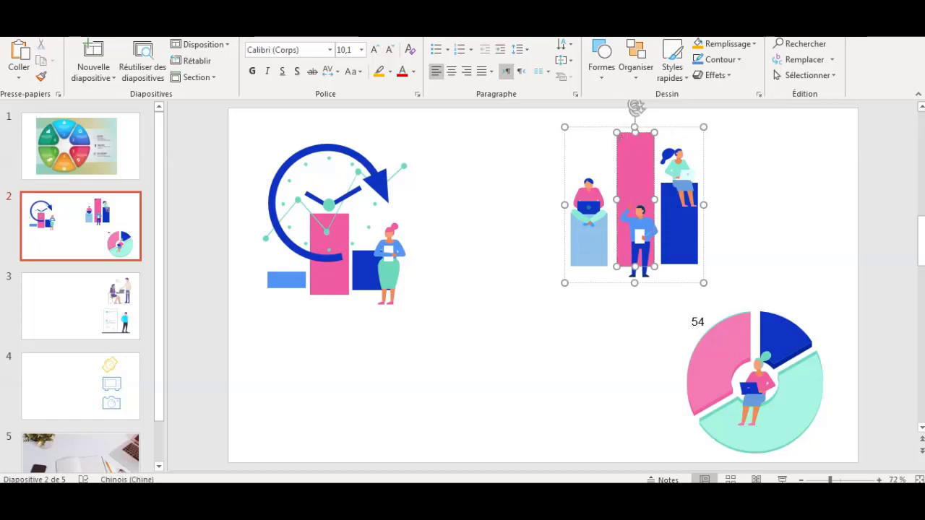
# Move the donut chart up and right, nudge its pink segment, then go to slide 3
pyautogui.click(730, 346)
pyautogui.moveTo(730, 344); pyautogui.dragTo(749, 309)
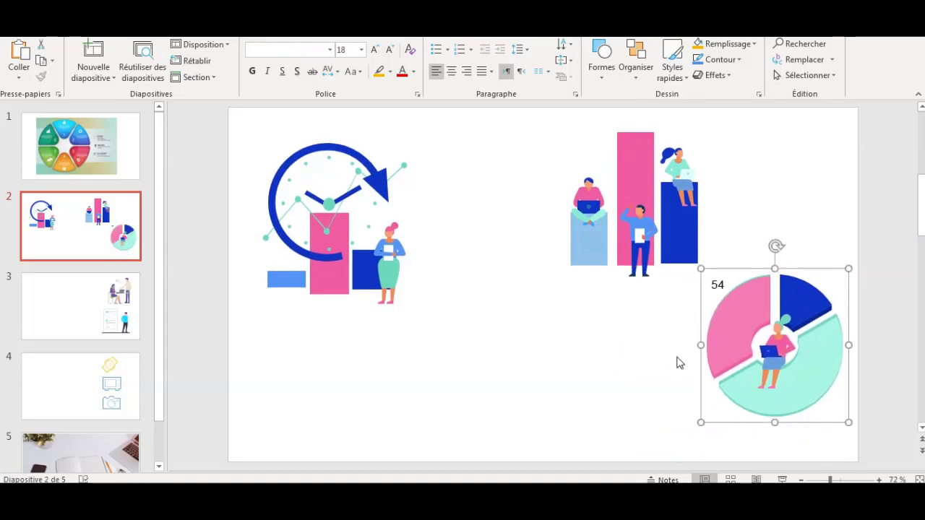
pyautogui.click(653, 366)
pyautogui.click(760, 317)
pyautogui.click(759, 317)
pyautogui.moveTo(759, 317); pyautogui.dragTo(760, 317)
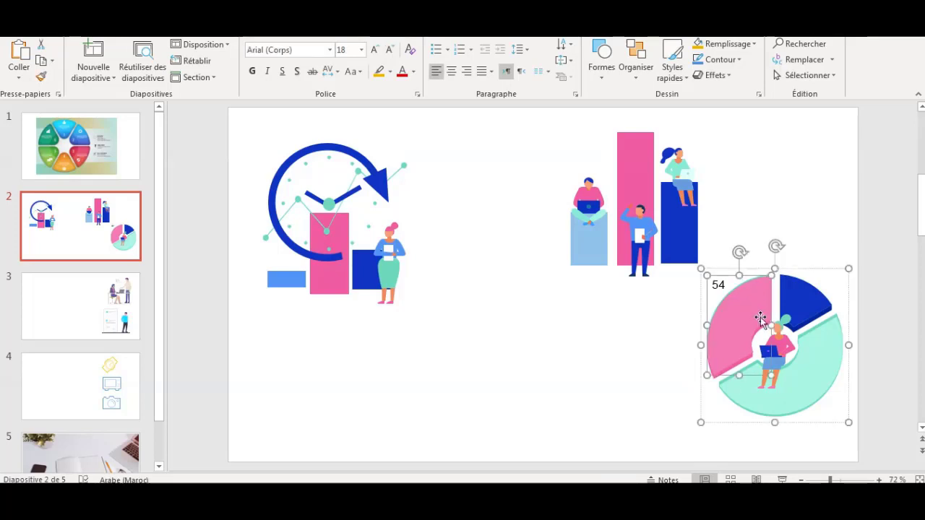
pyautogui.click(576, 406)
pyautogui.press('pagedown')
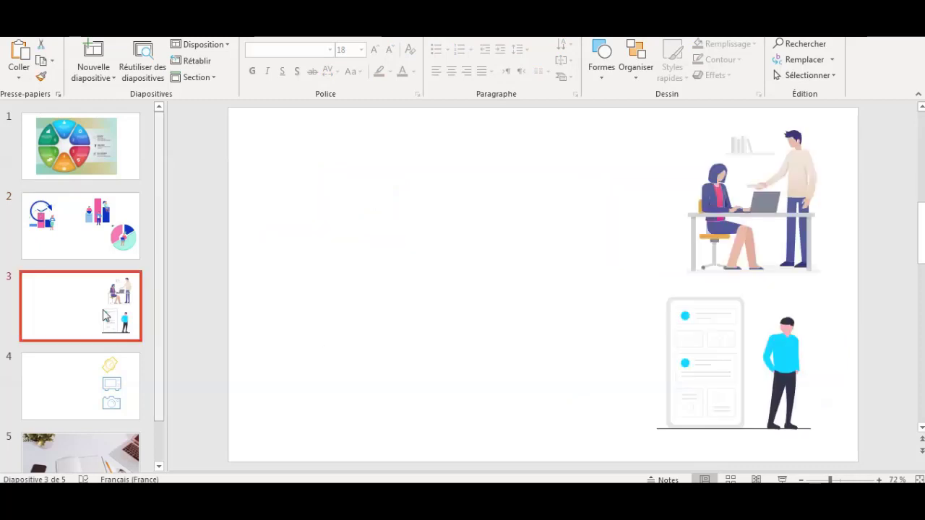
# Inspect the desk and man-beside-card illustrations on slide 3
pyautogui.click(757, 202)
pyautogui.click(759, 205)
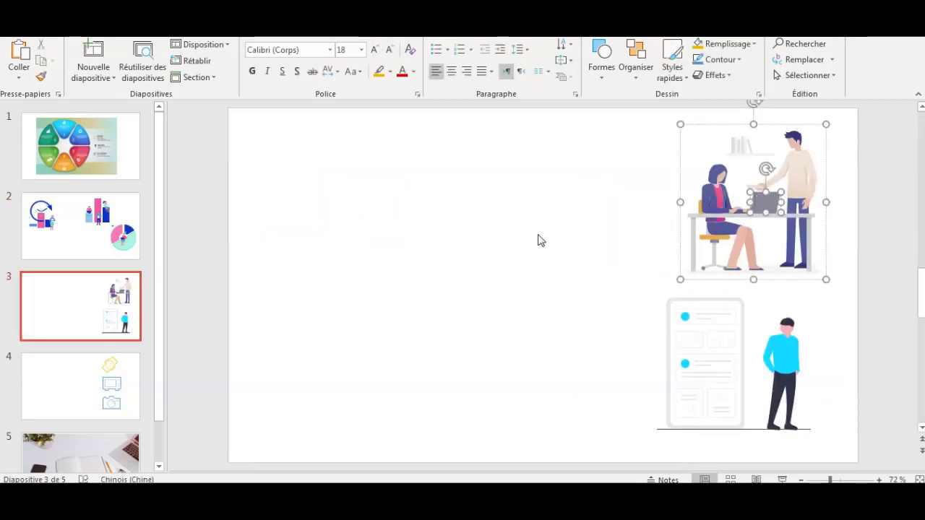
pyautogui.click(607, 240)
pyautogui.click(726, 324)
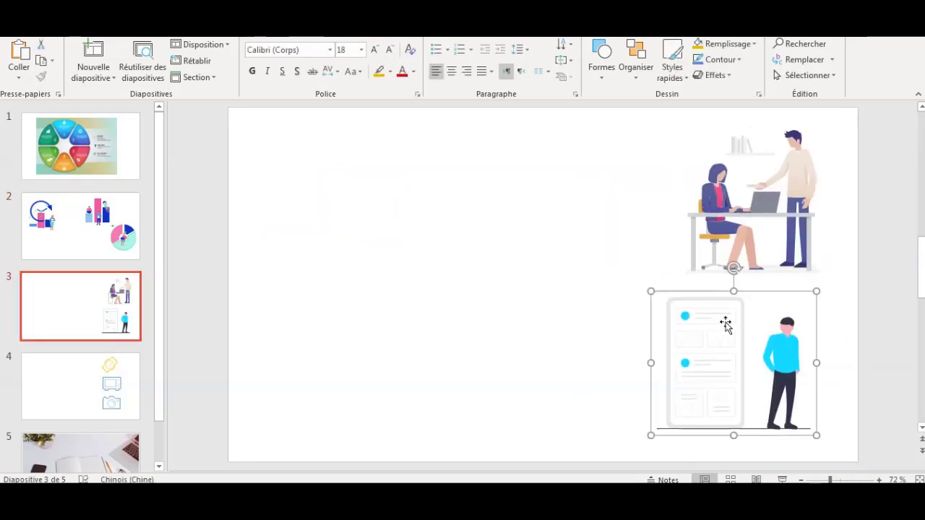
pyautogui.click(446, 326)
# On slide 4, enlarge the monitor icon to match the camera icon's size
pyautogui.click(104, 394)
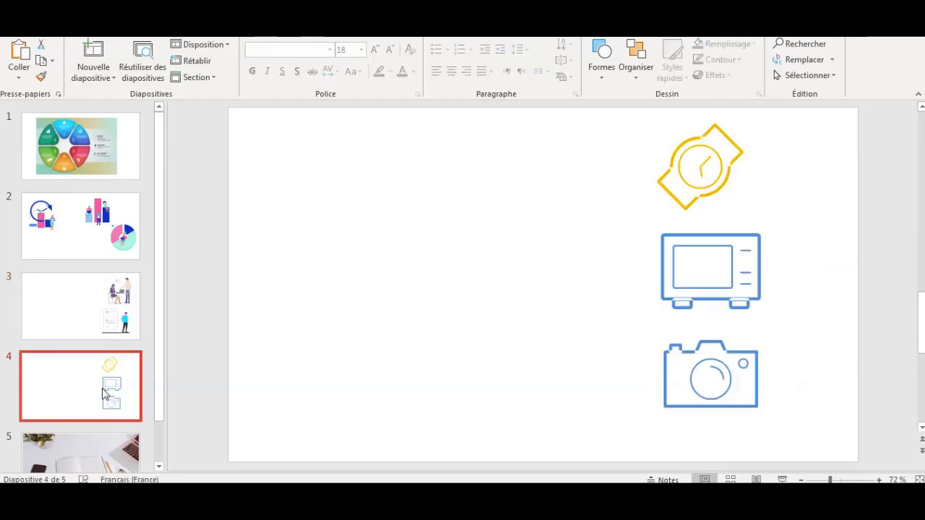
pyautogui.click(738, 274)
pyautogui.moveTo(761, 232); pyautogui.dragTo(764, 230)
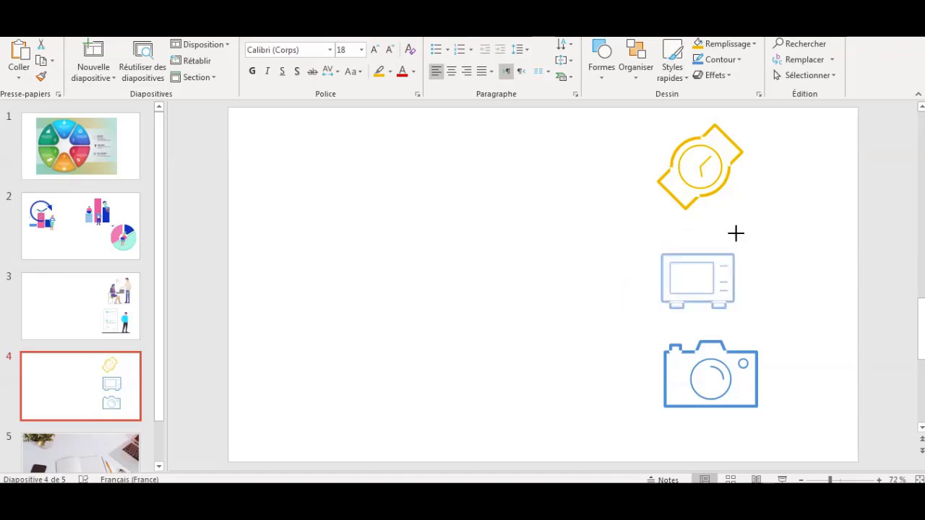
pyautogui.click(704, 396)
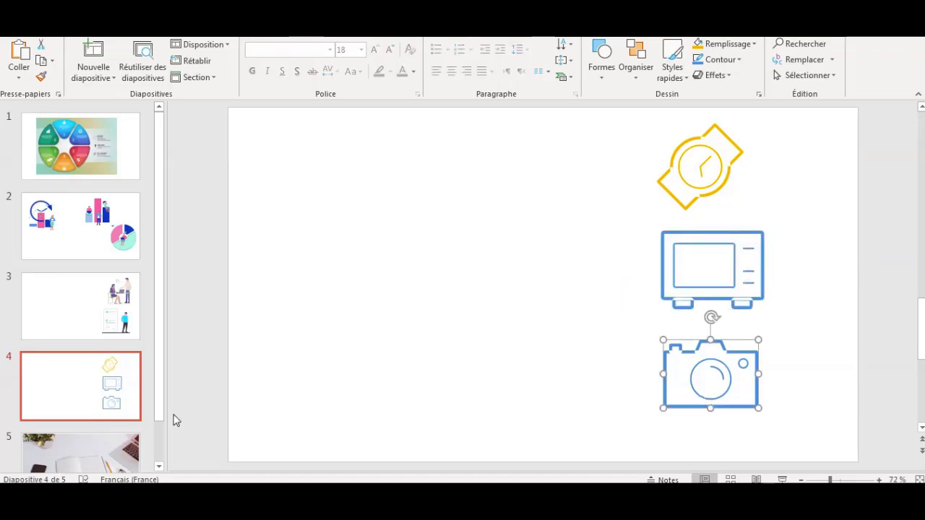
# Go to slide 5 and select the desk photo
pyautogui.moveTo(161, 408); pyautogui.dragTo(161, 430)
pyautogui.click(88, 433)
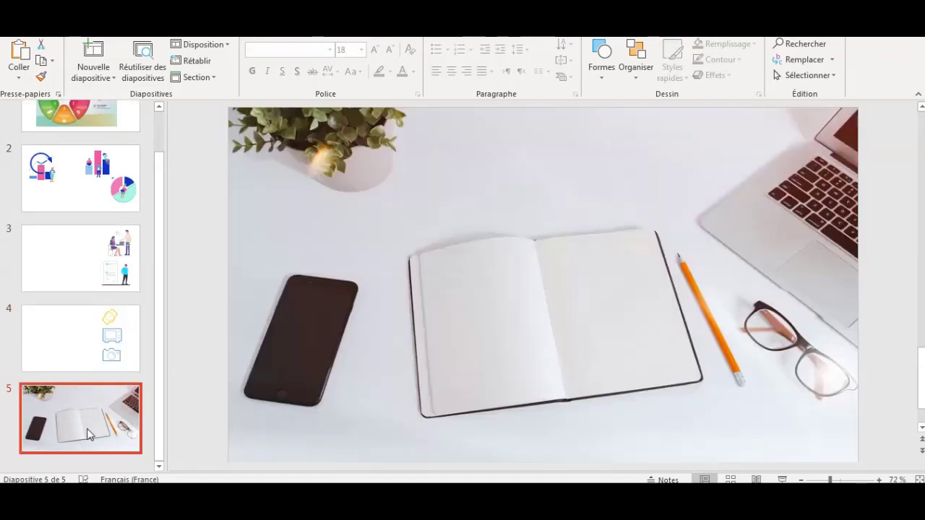
pyautogui.click(473, 258)
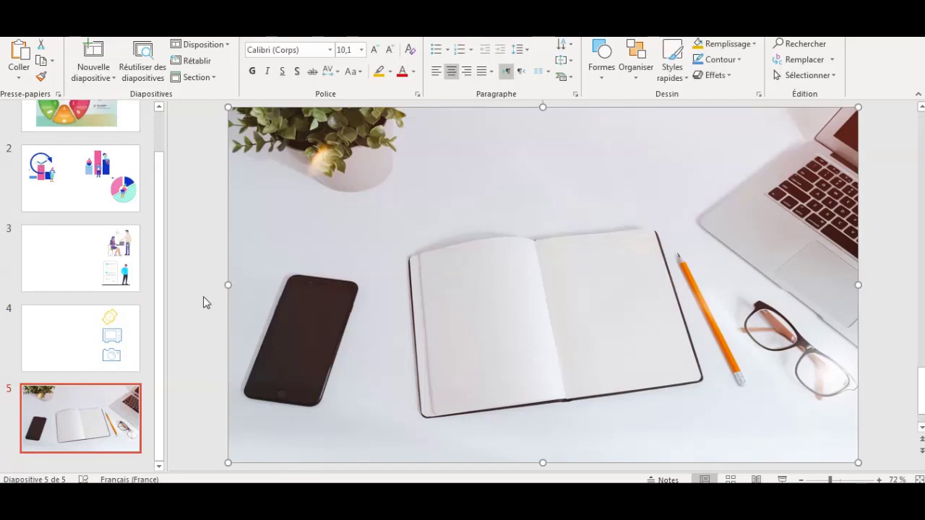
pyautogui.moveTo(163, 311); pyautogui.dragTo(163, 233)
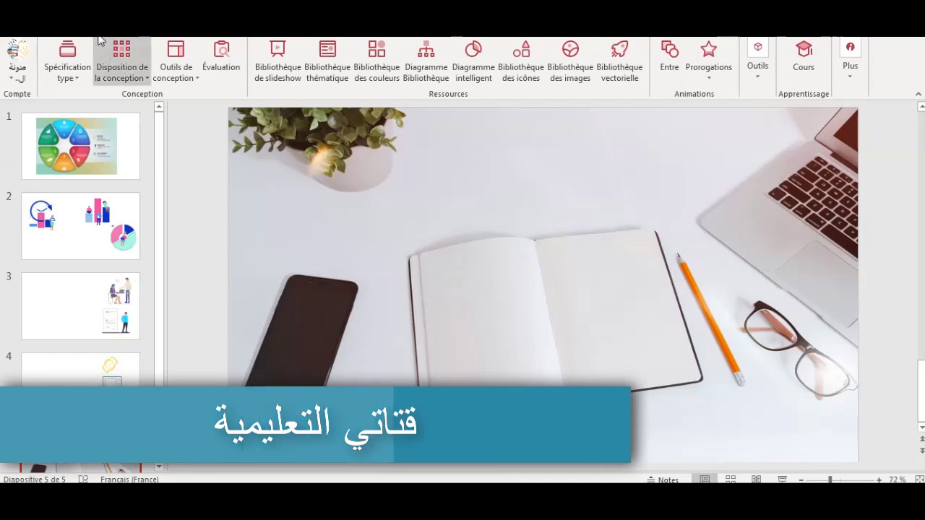
# Open iSlide's Bibliothèque vectorielle panel with 6901 illustrations and place it over the slide
pyautogui.click(629, 68)
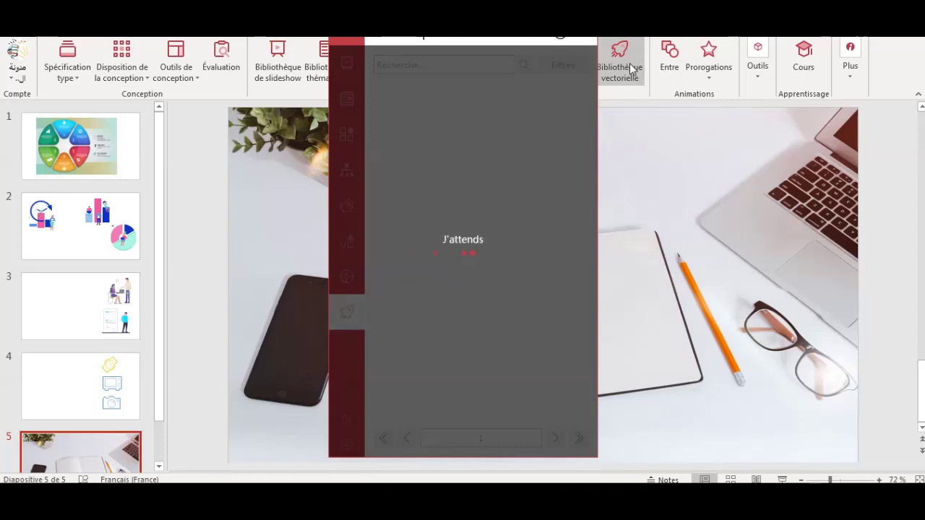
pyautogui.moveTo(531, 44)
pyautogui.mouseDown()
pyautogui.moveTo(535, 85)
pyautogui.moveTo(535, 72)
pyautogui.mouseUp()
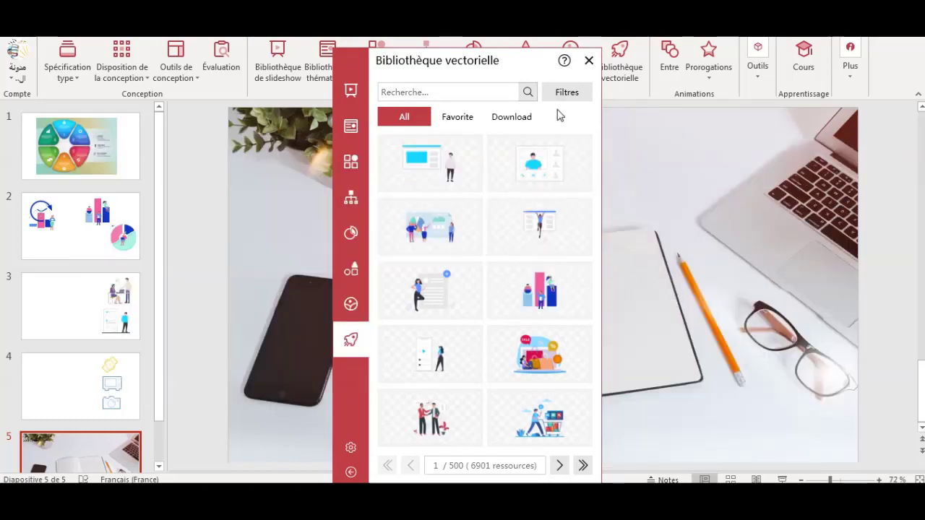
# Filter the vector illustrations to Free, page ahead to page 3, then open the image library
pyautogui.click(568, 96)
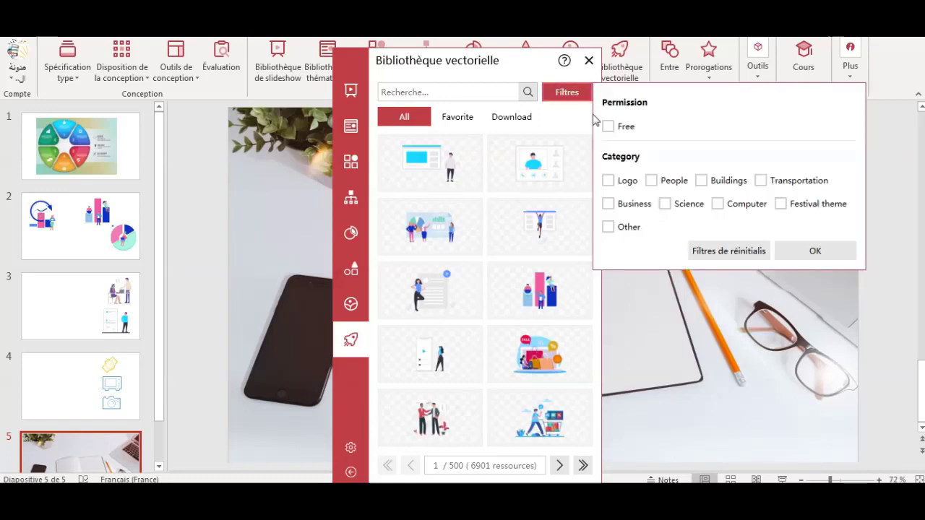
pyautogui.click(608, 126)
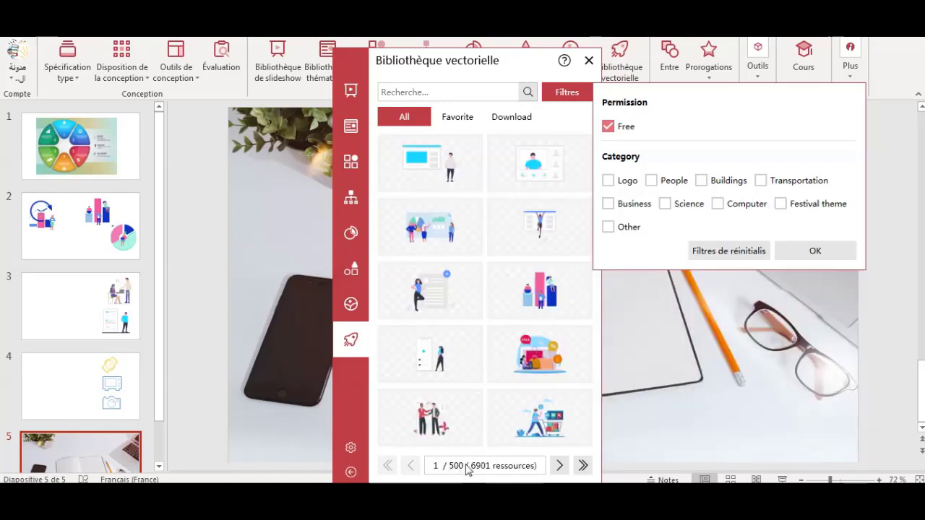
pyautogui.click(560, 467)
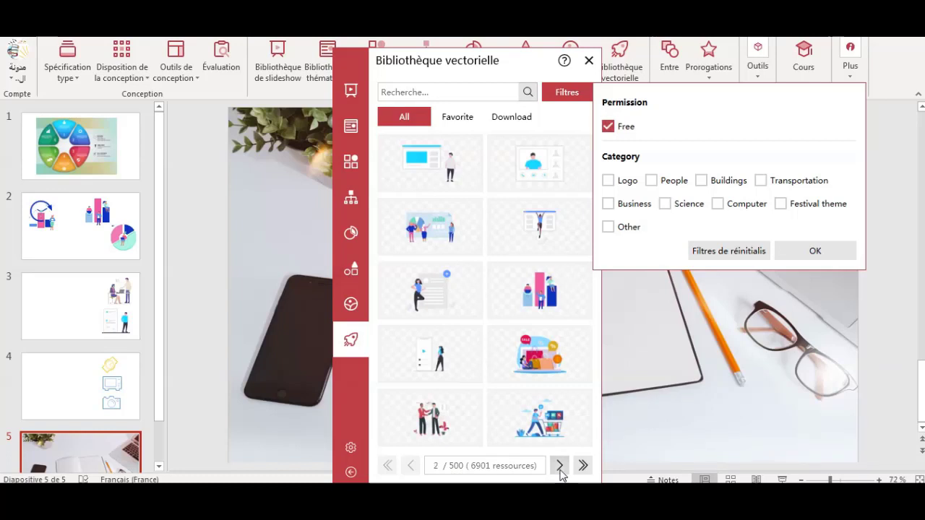
pyautogui.click(560, 466)
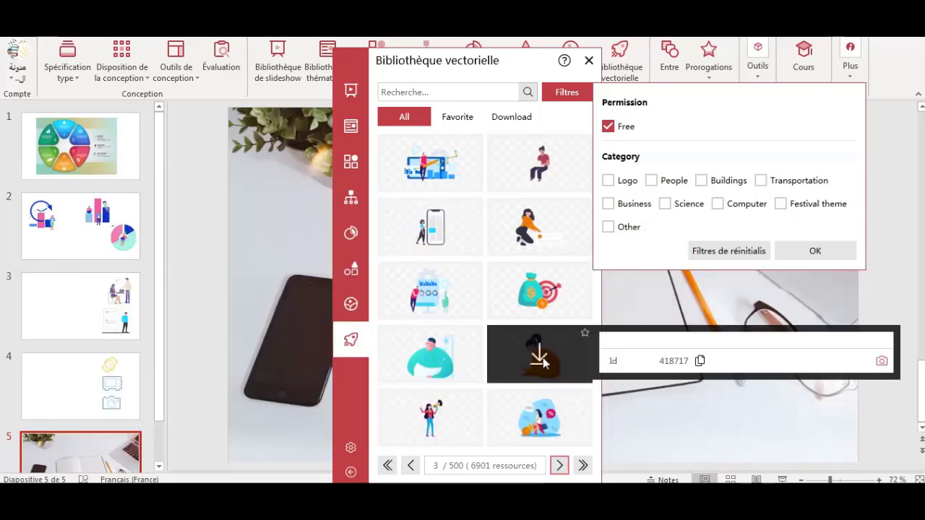
pyautogui.moveTo(351, 339)
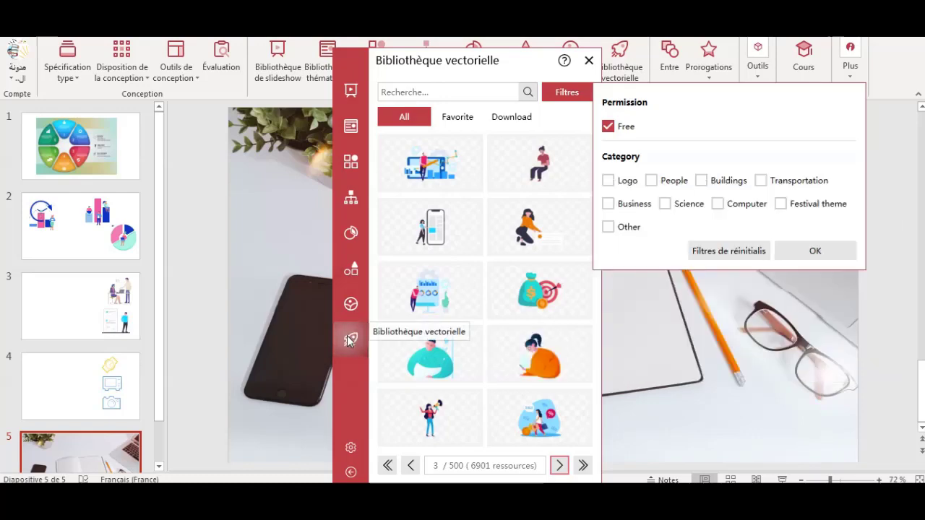
pyautogui.click(352, 304)
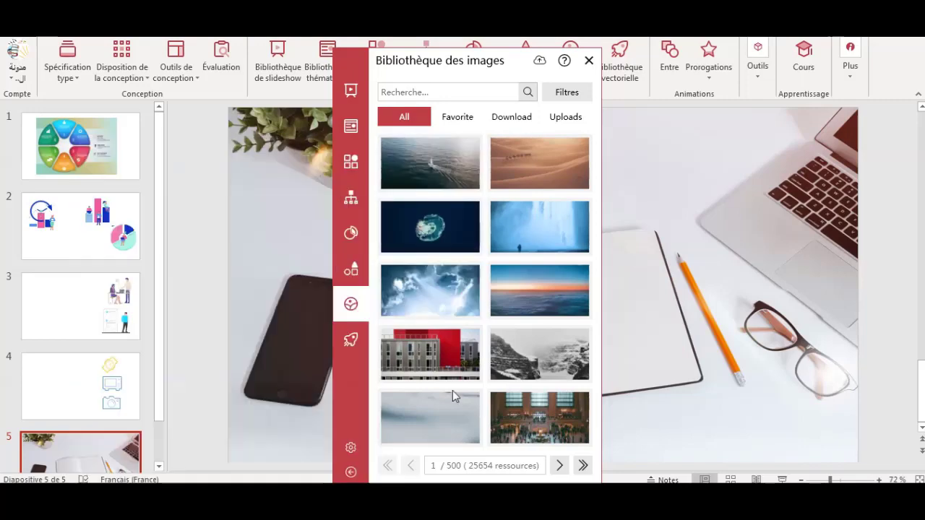
# View page 2 of Bibliothèque des images, then switch to Bibliothèque des icônes
pyautogui.click(559, 466)
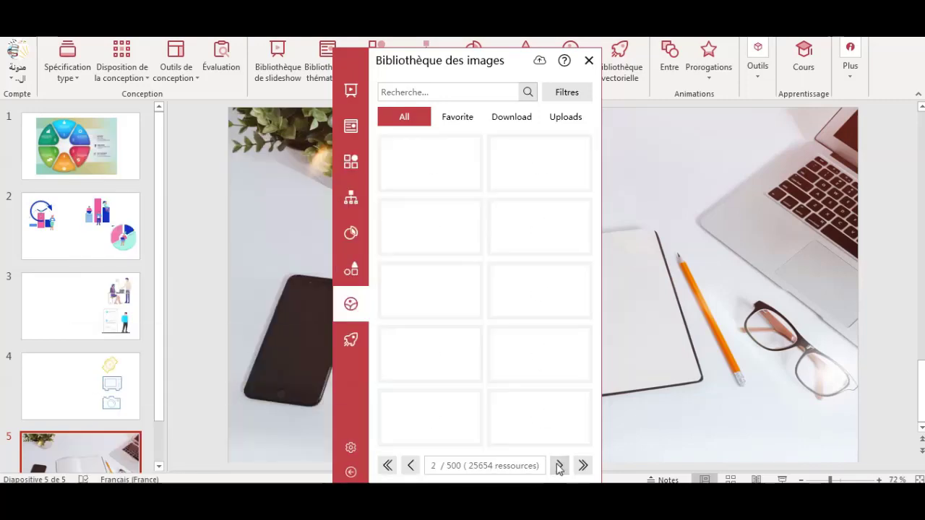
pyautogui.moveTo(539, 164)
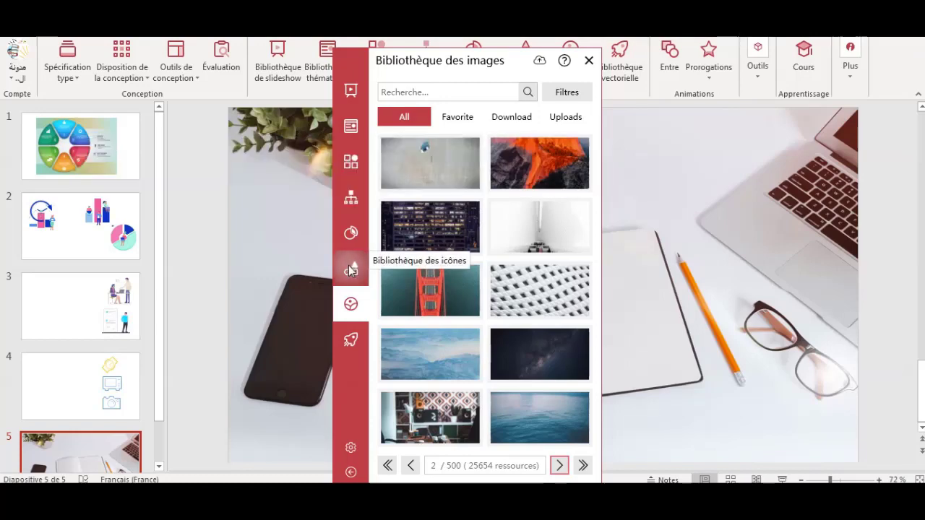
pyautogui.click(351, 269)
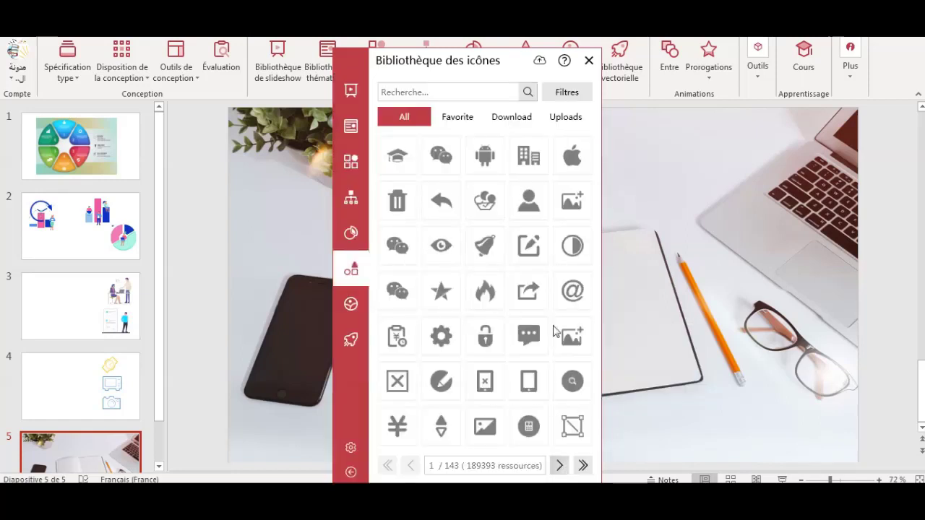
# Page through Bibliothèque des icônes to page 11, then switch to Diagramme intelligent
pyautogui.click(559, 466)
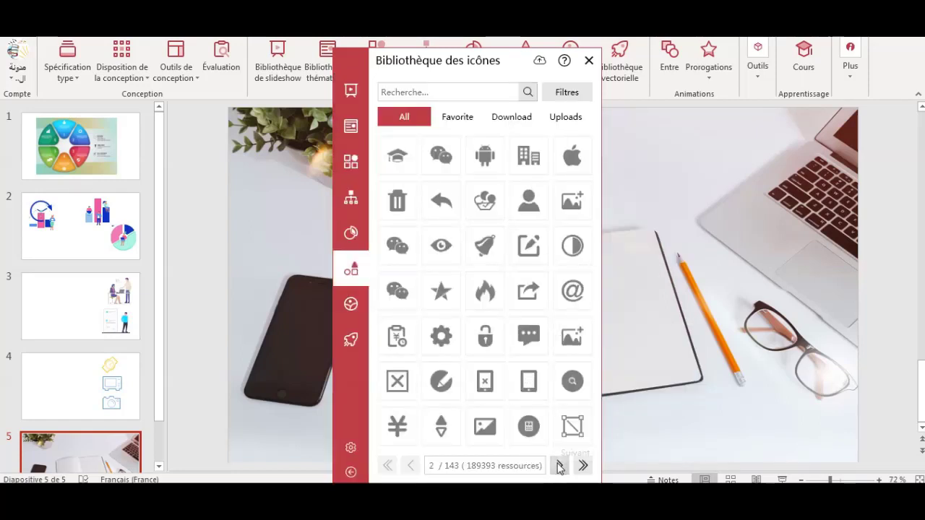
pyautogui.tripleClick(558, 466)
pyautogui.doubleClick(559, 466)
pyautogui.doubleClick(558, 467)
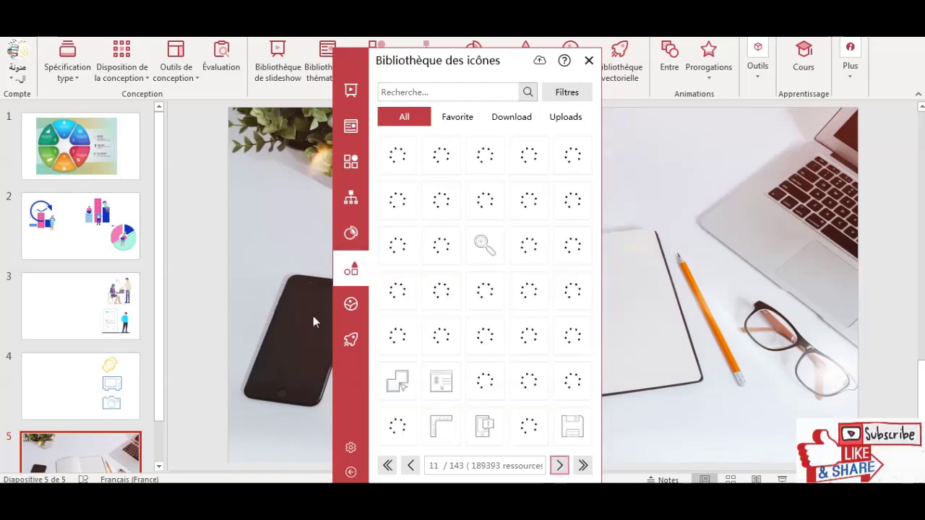
pyautogui.click(352, 235)
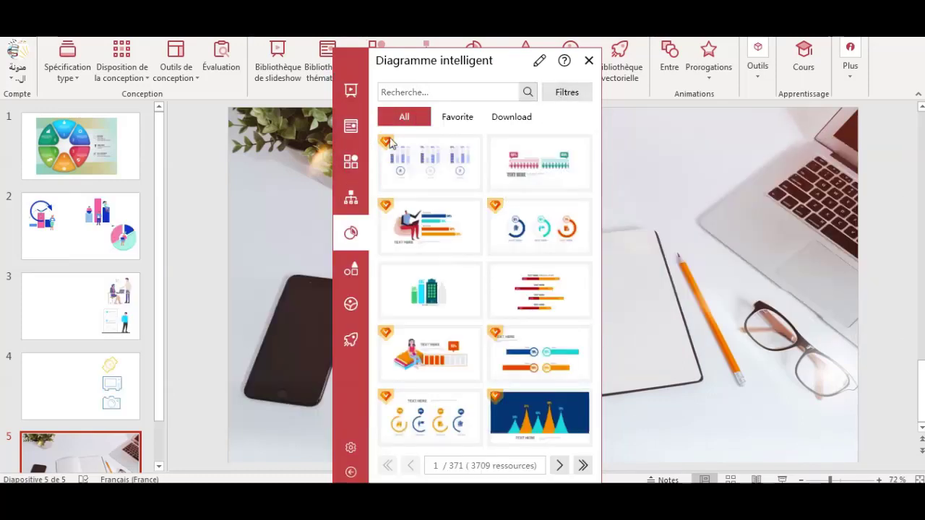
# Show the 105 free smart charts, view their page 2, then switch to Diagramme Bibliothèque
pyautogui.click(569, 94)
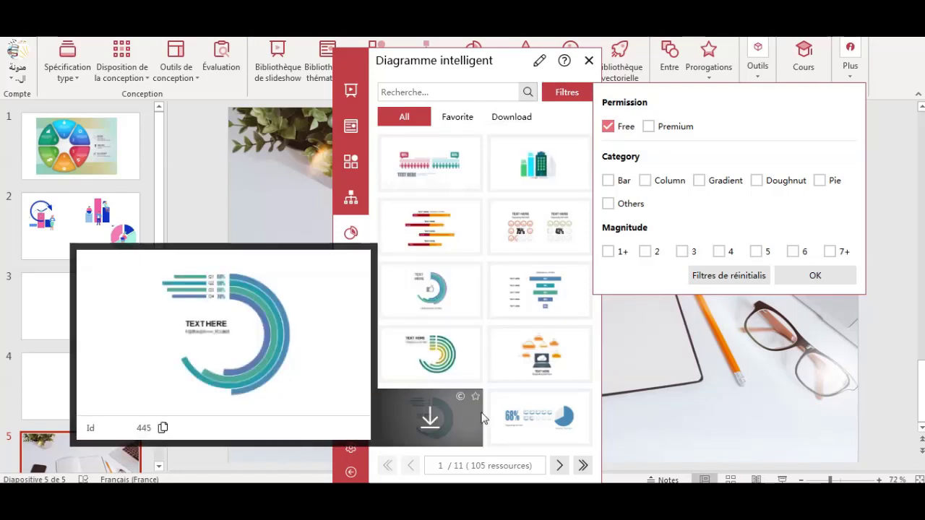
pyautogui.click(561, 466)
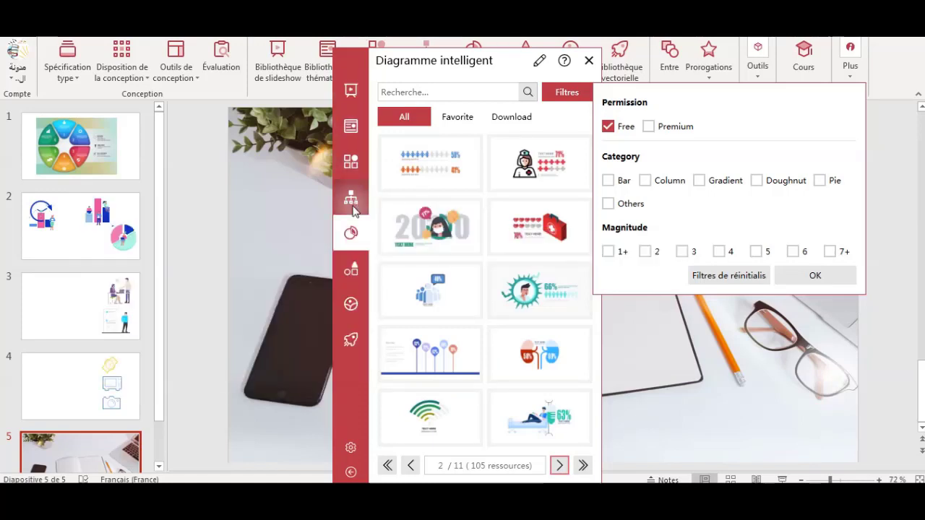
pyautogui.click(352, 199)
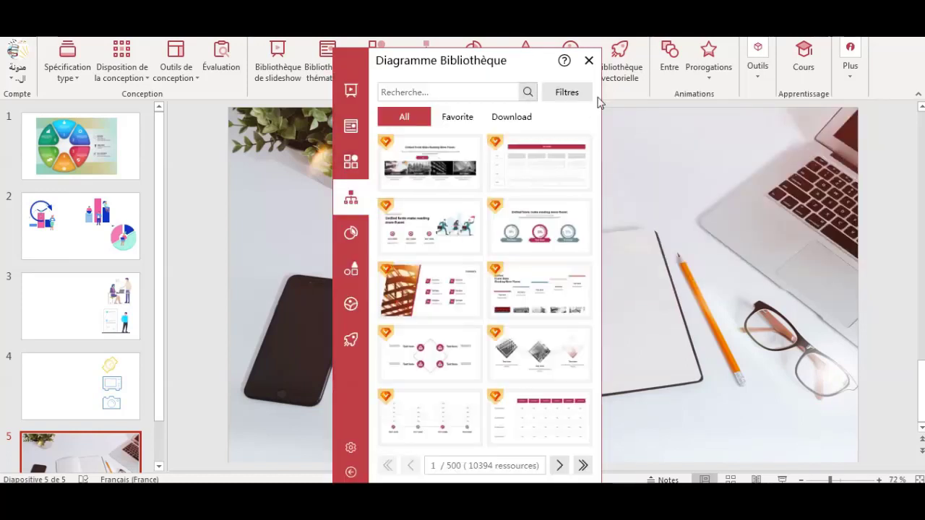
# Filter Diagramme Bibliothèque to Free diagrams, then switch to Bibliothèque des couleurs
pyautogui.click(578, 92)
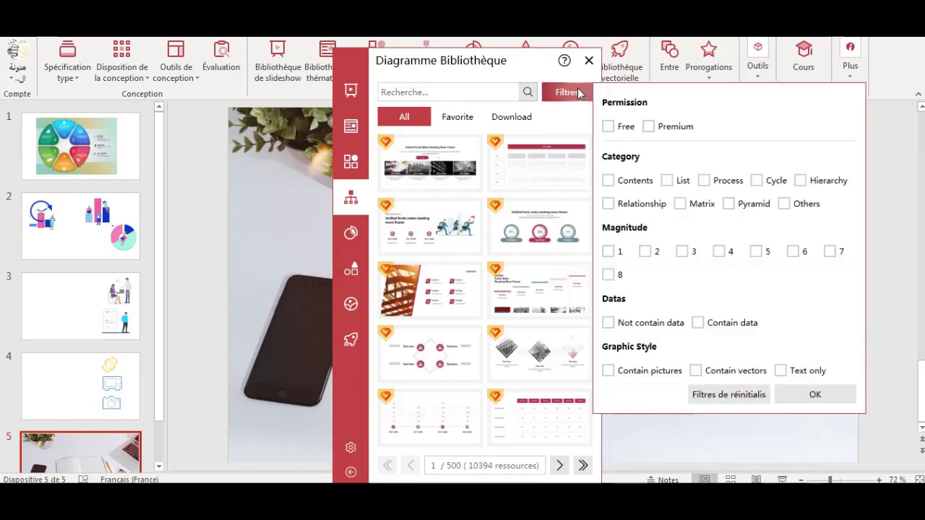
pyautogui.click(608, 126)
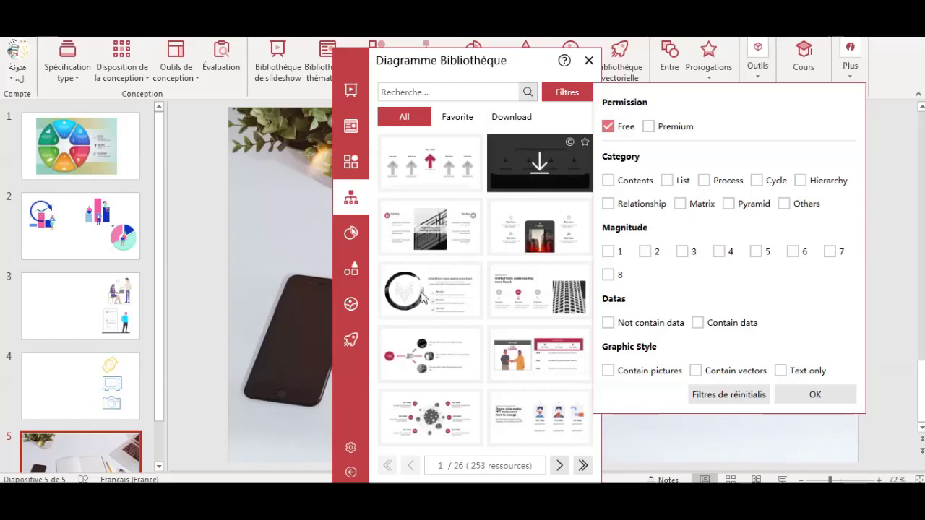
pyautogui.click(350, 163)
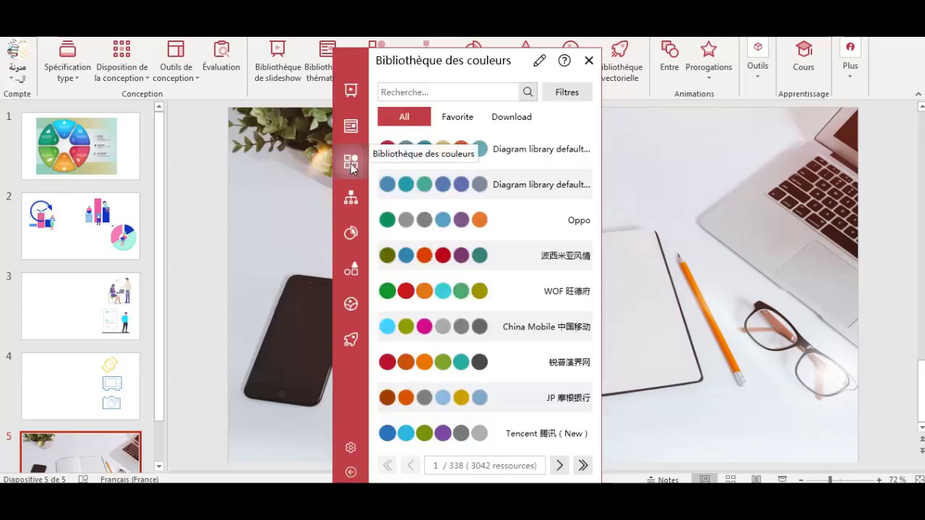
# Open the Bibliothèque thématique library of 2866 theme templates in the iSlide panel
pyautogui.click(351, 128)
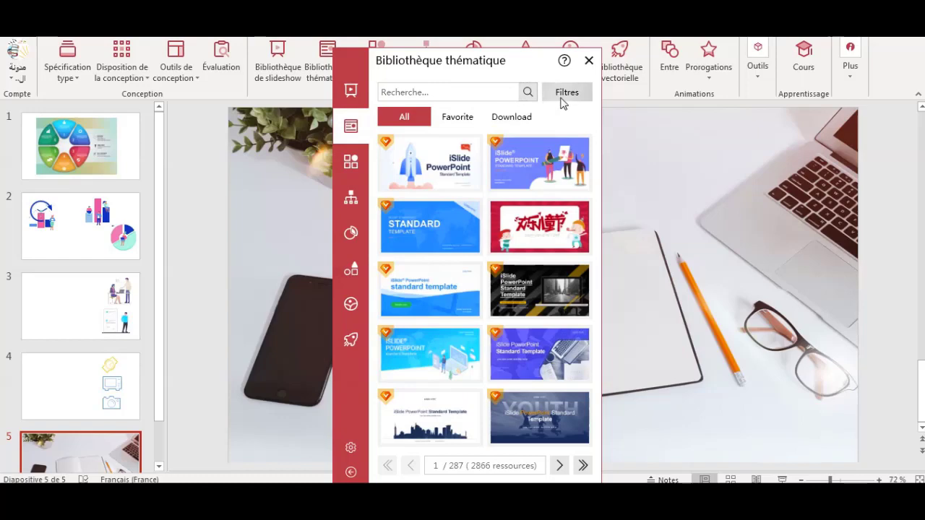
# Filter the theme templates to the 178 free ones, then switch to the Bibliothèque de slideshow
pyautogui.click(562, 96)
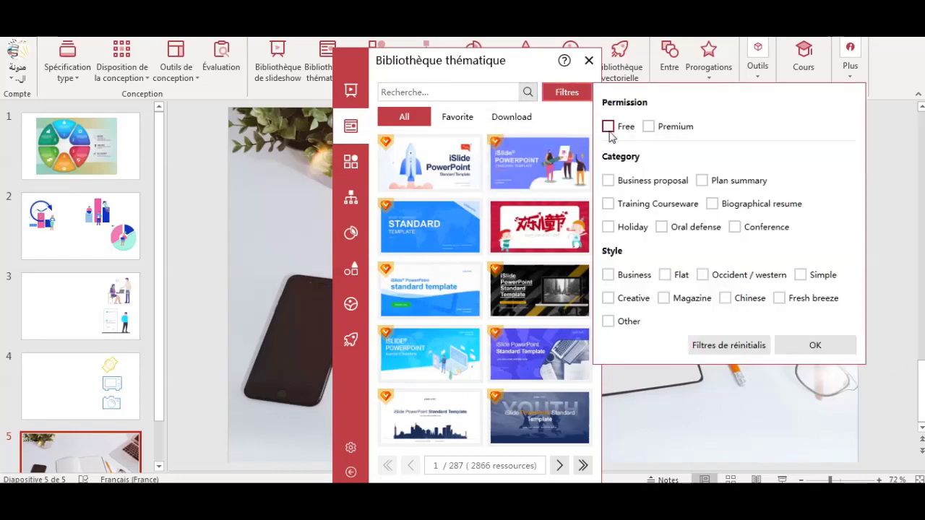
pyautogui.click(608, 127)
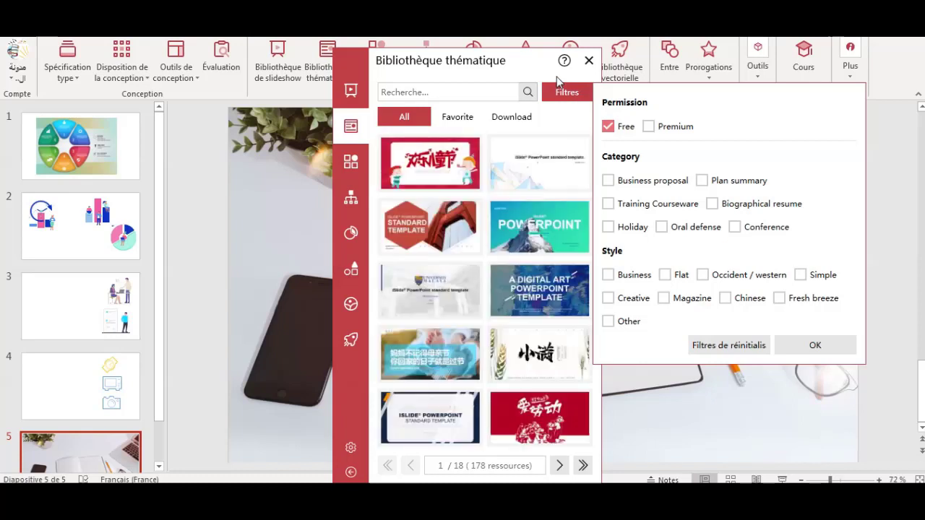
pyautogui.click(351, 91)
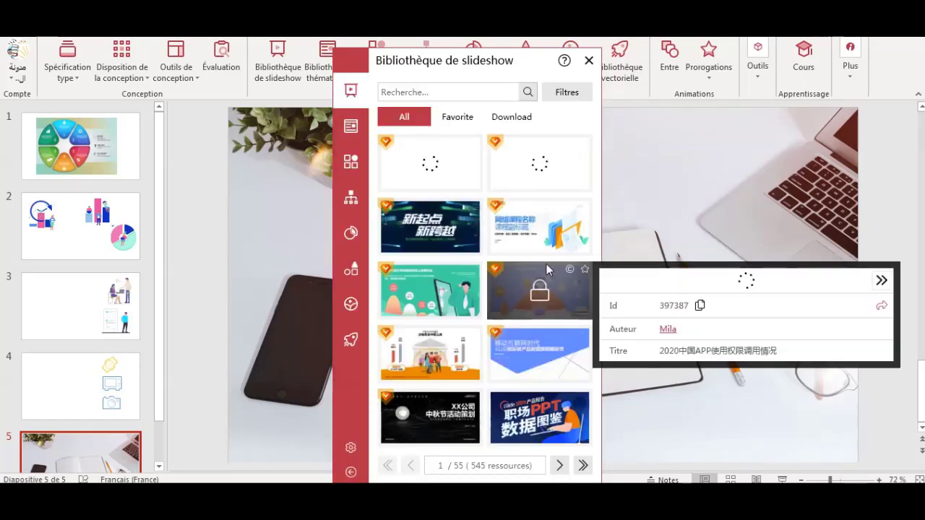
# Check the Free and Scenes filters for slideshow decks, then close the resource library panel
pyautogui.click(566, 91)
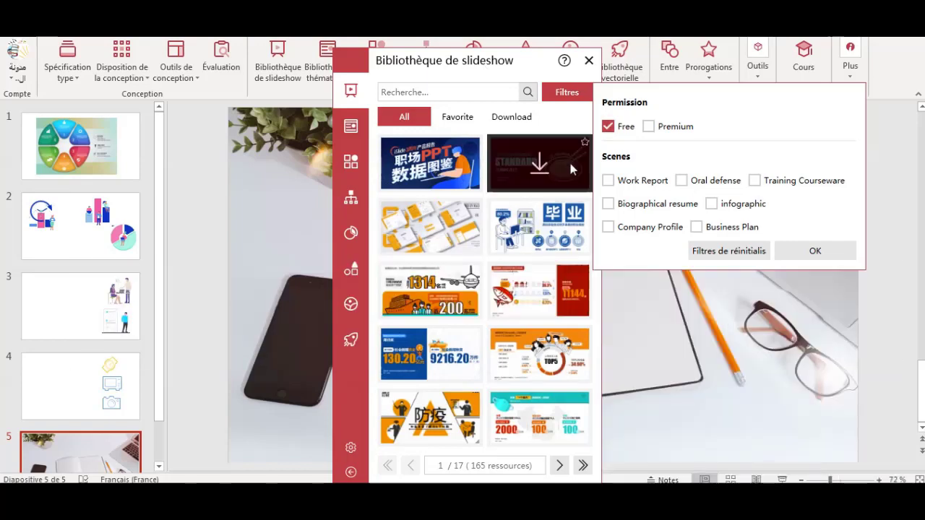
pyautogui.click(591, 60)
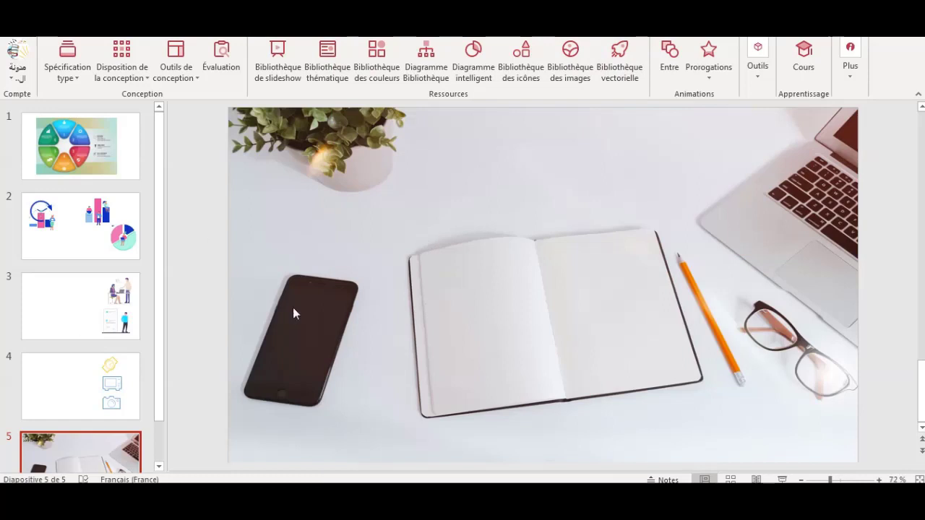
# Inspect slide 3's office scene illustration
pyautogui.click(104, 312)
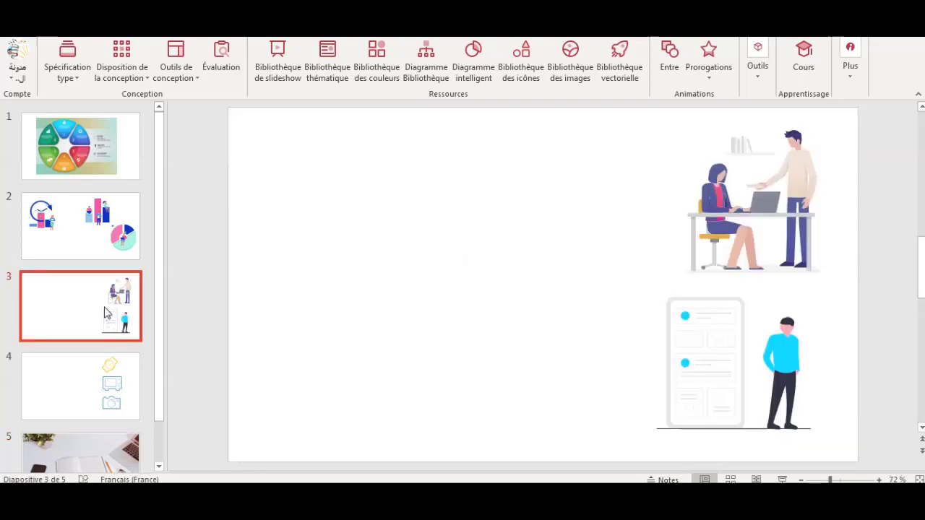
pyautogui.click(723, 199)
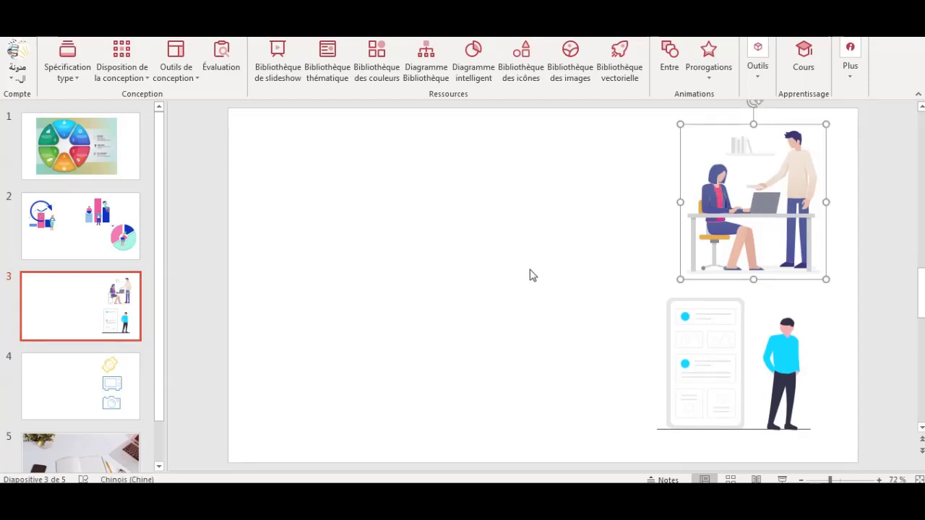
pyautogui.moveTo(158, 318)
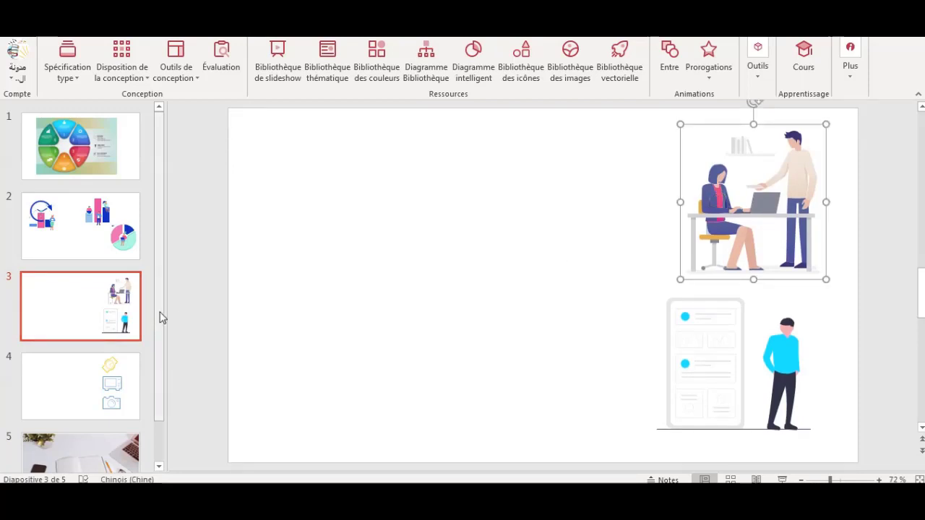
pyautogui.scroll(-2, 162, 318)
# Inspect slide 4's blue TV and yellow clock icons, then deselect them
pyautogui.click(89, 341)
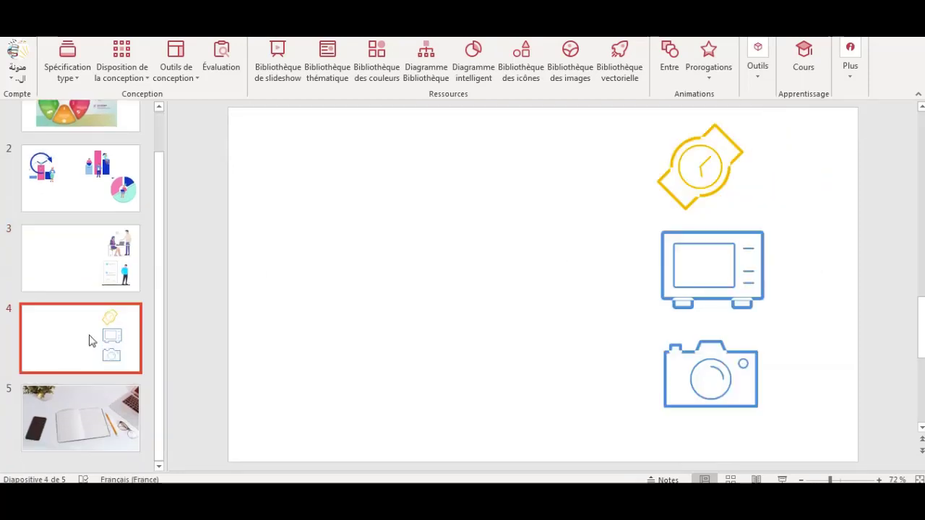
pyautogui.click(667, 247)
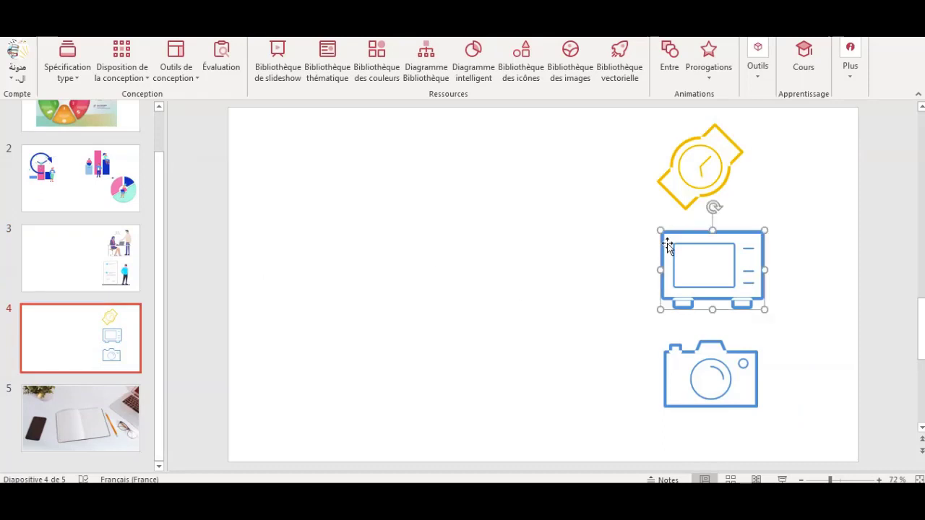
pyautogui.click(683, 191)
pyautogui.press('Escape')
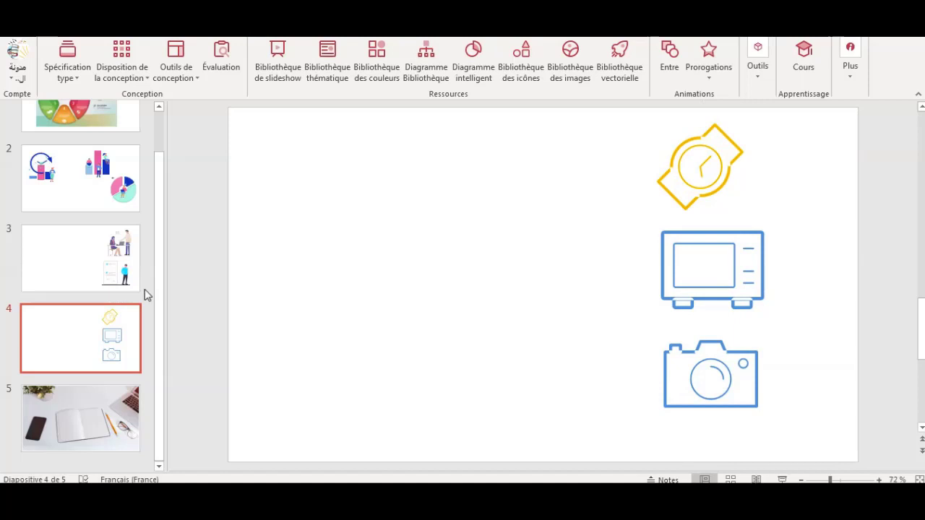
# Return to slide 1 with its six-part infographic
pyautogui.moveTo(157, 277); pyautogui.dragTo(161, 155)
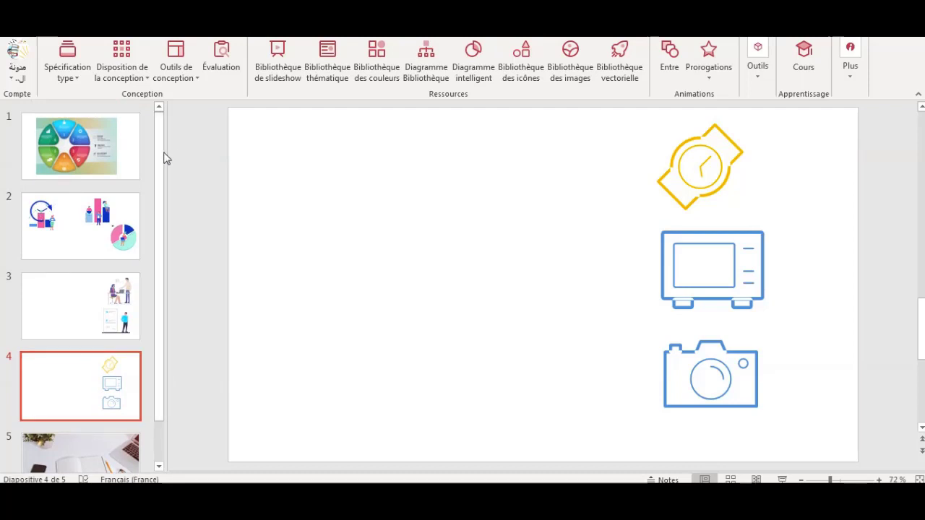
pyautogui.moveTo(161, 157); pyautogui.dragTo(159, 238)
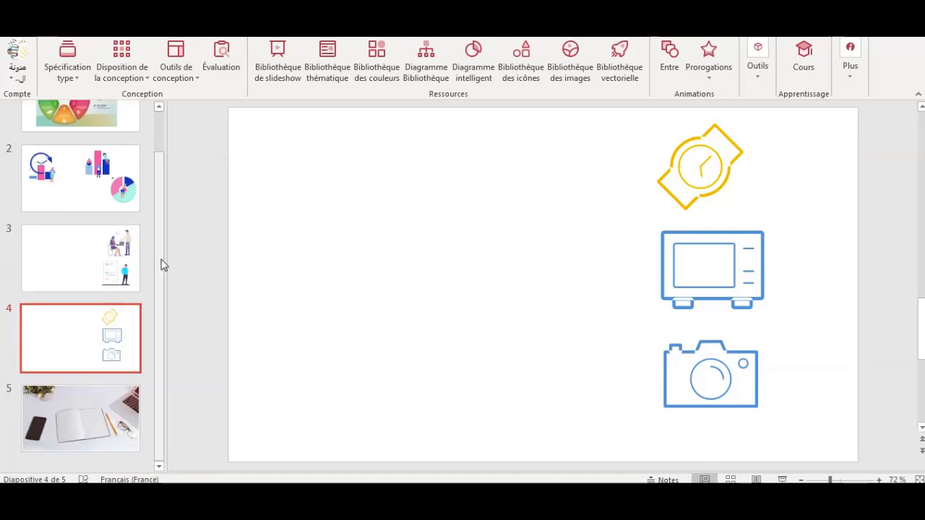
pyautogui.moveTo(160, 225); pyautogui.dragTo(162, 144)
pyautogui.click(138, 158)
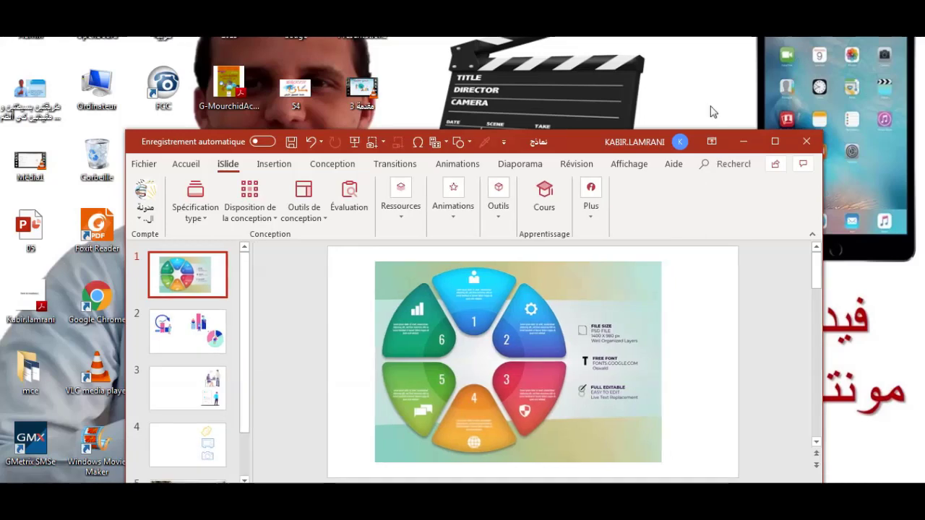
# Enlarge the PowerPoint window upward, rightward and out to the left
pyautogui.moveTo(802, 128); pyautogui.dragTo(840, 31)
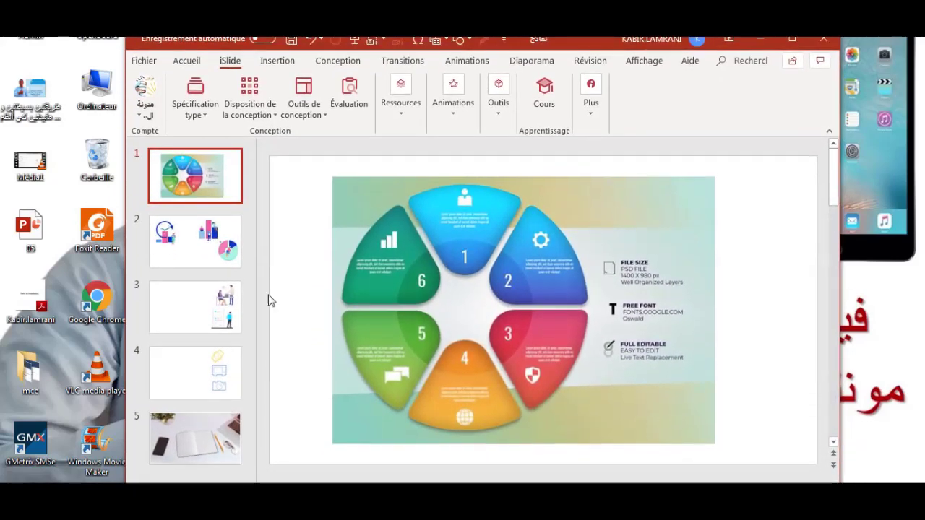
pyautogui.moveTo(126, 334); pyautogui.dragTo(12, 334)
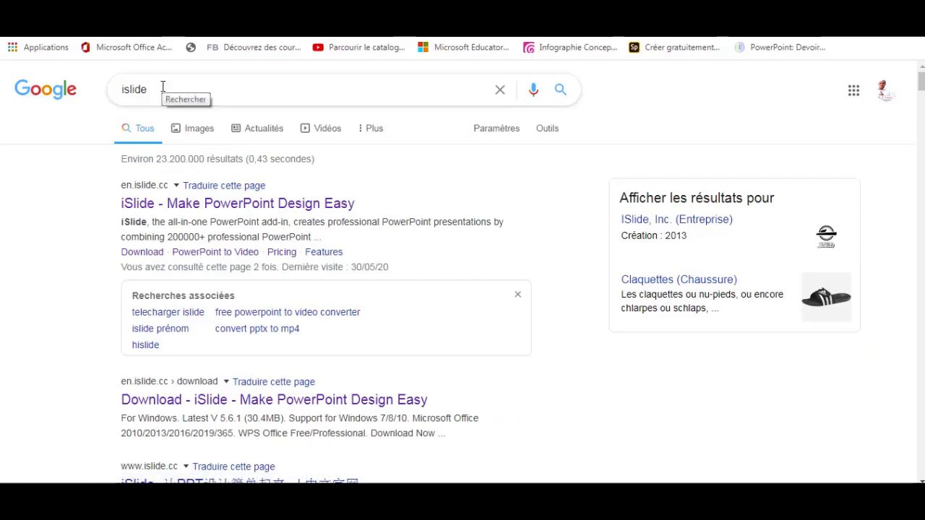
# Open the 'iSlide - Make PowerPoint Design Easy' result from the islide search
pyautogui.click(182, 209)
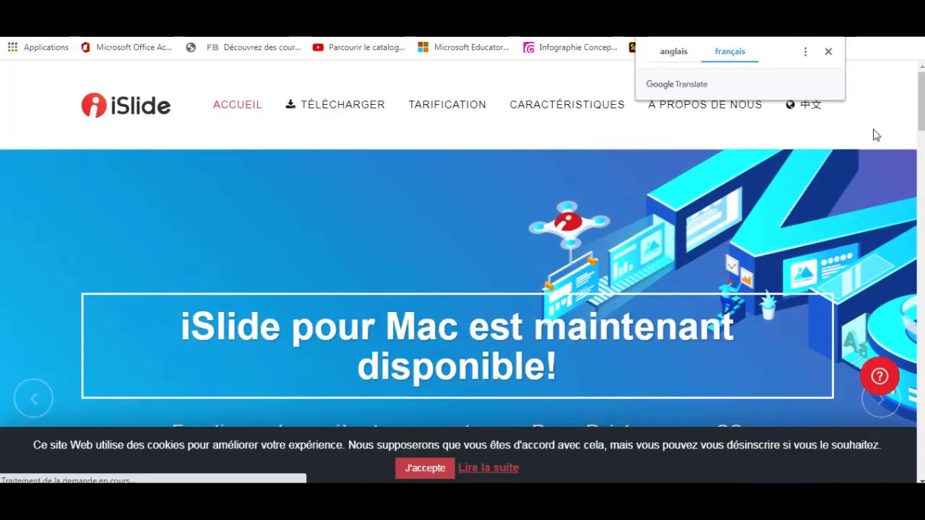
# Scroll the French-translated iSlide homepage, then go to its TÉLÉCHARGER download page
pyautogui.moveTo(922, 105); pyautogui.dragTo(922, 148)
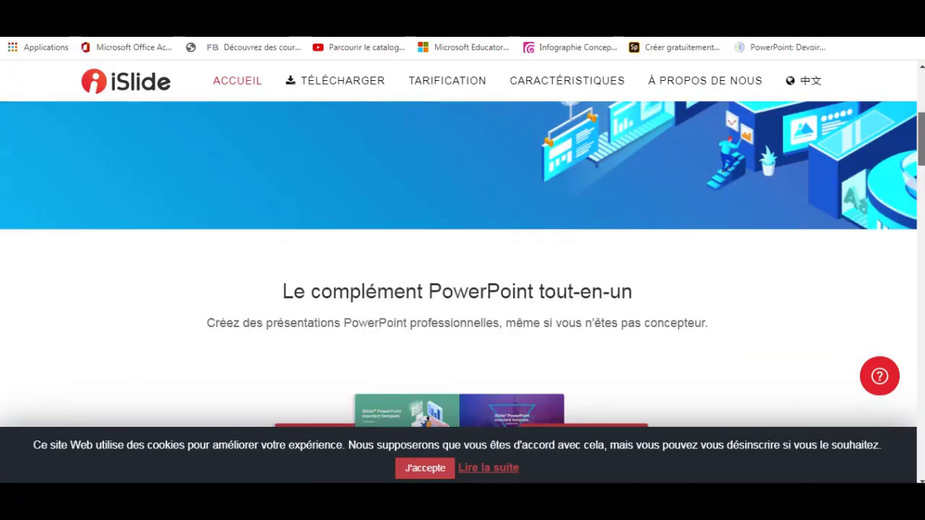
pyautogui.moveTo(922, 148); pyautogui.dragTo(922, 127)
pyautogui.scroll(-1, 829, 140)
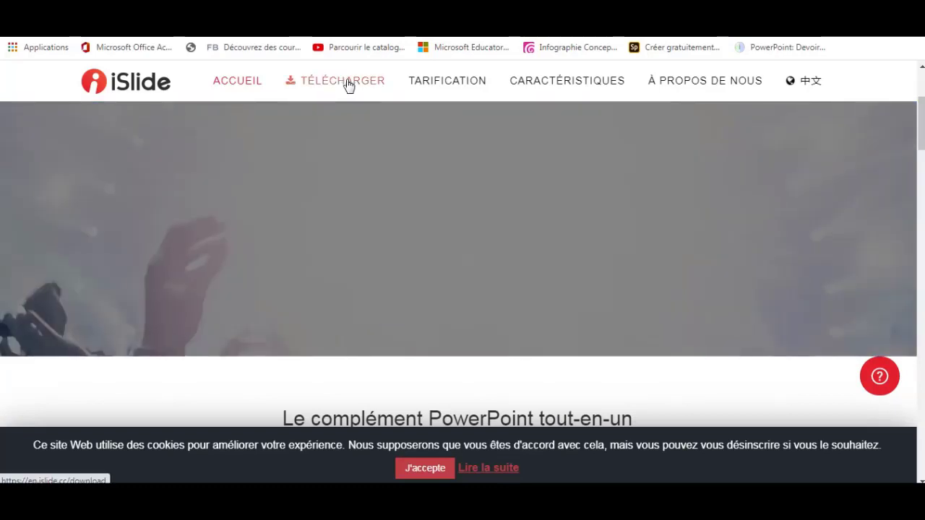
pyautogui.click(347, 84)
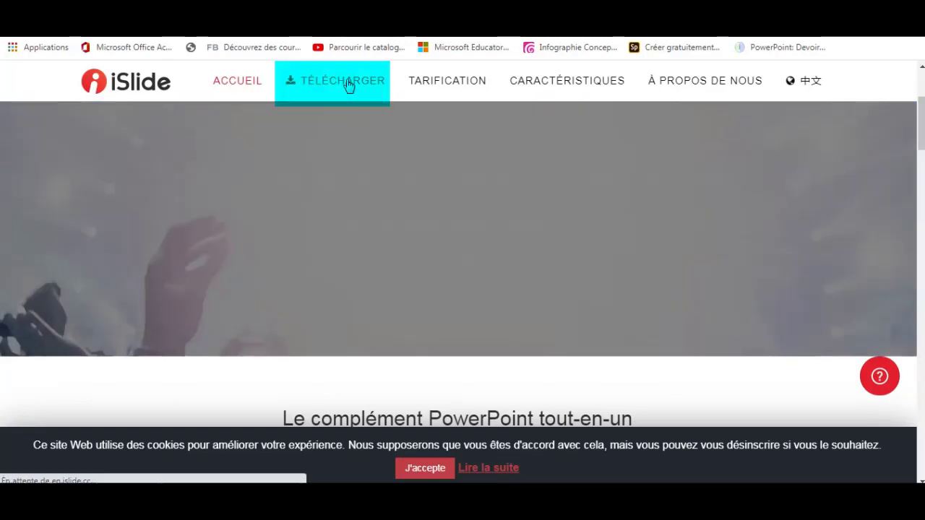